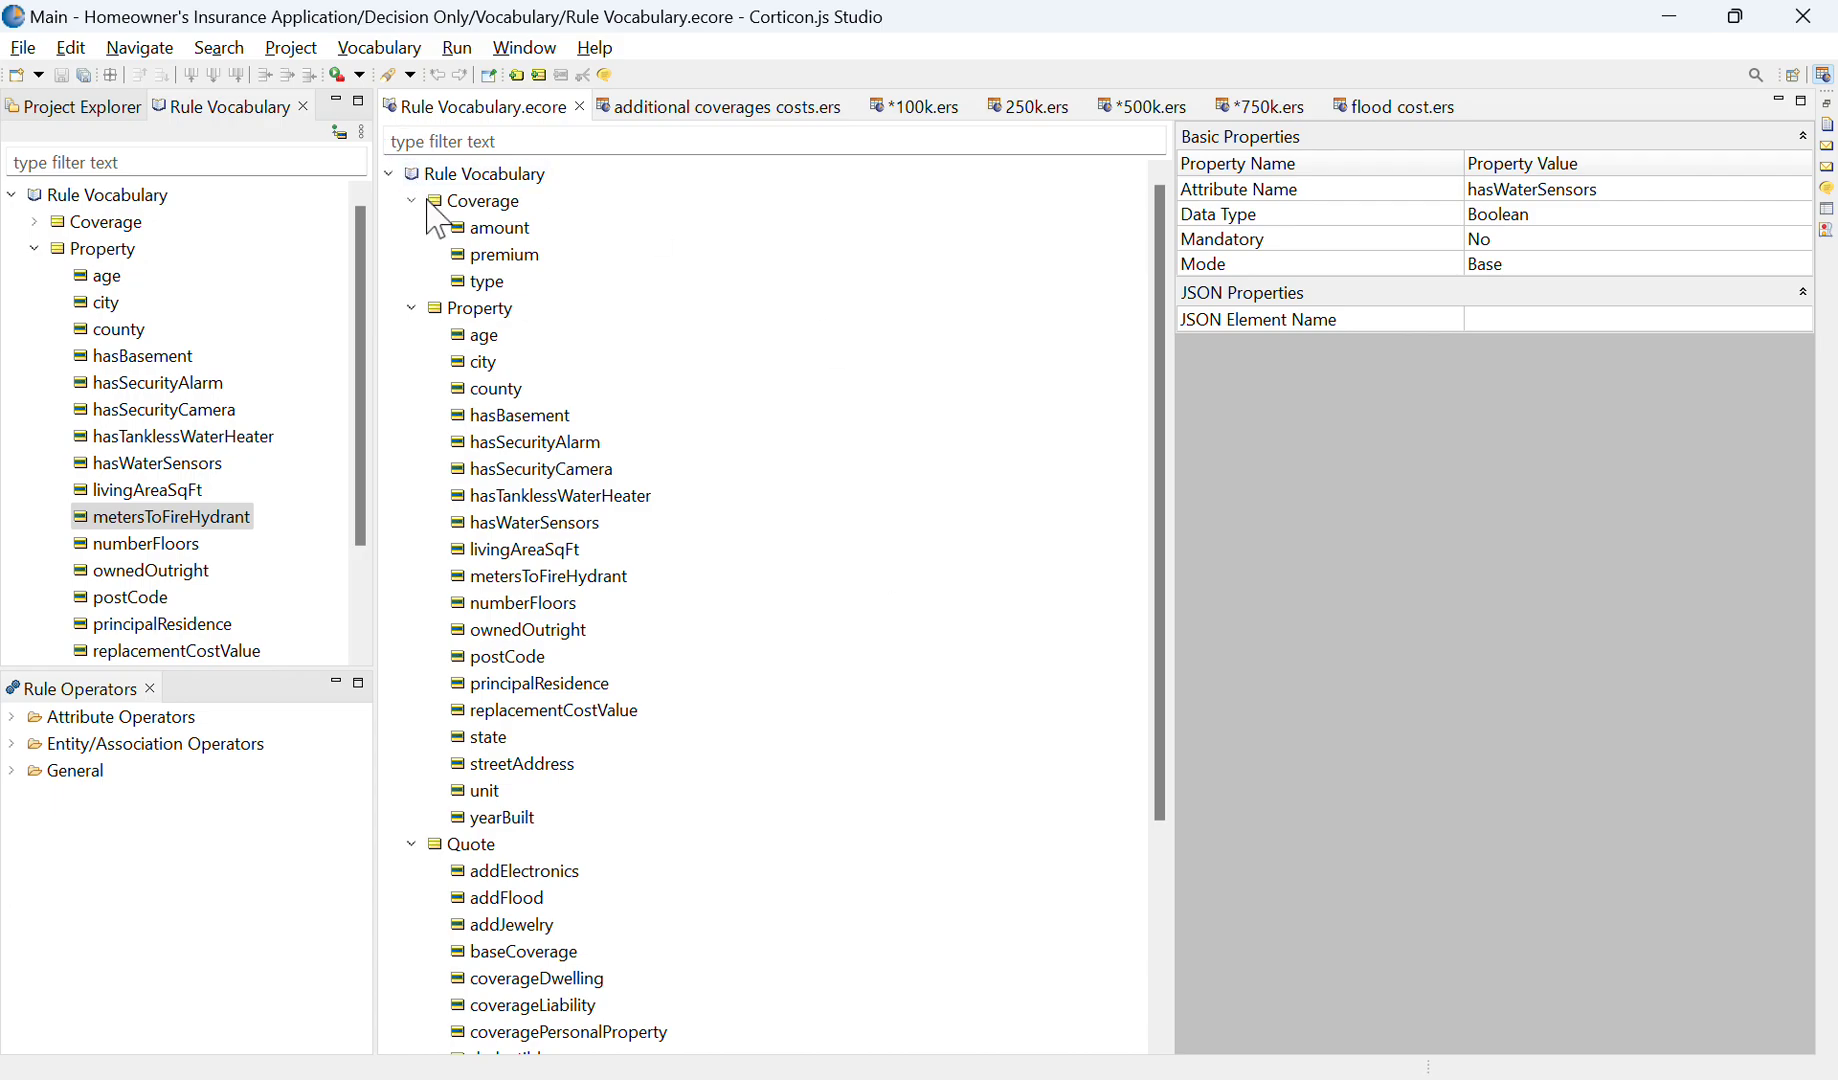
left_click(782, 213)
left_click(783, 213)
left_click(646, 283)
left_click(617, 292)
Open the settings for adding an association to the Quote entity and close them without creating one
scroll(762, 570, "down", 2)
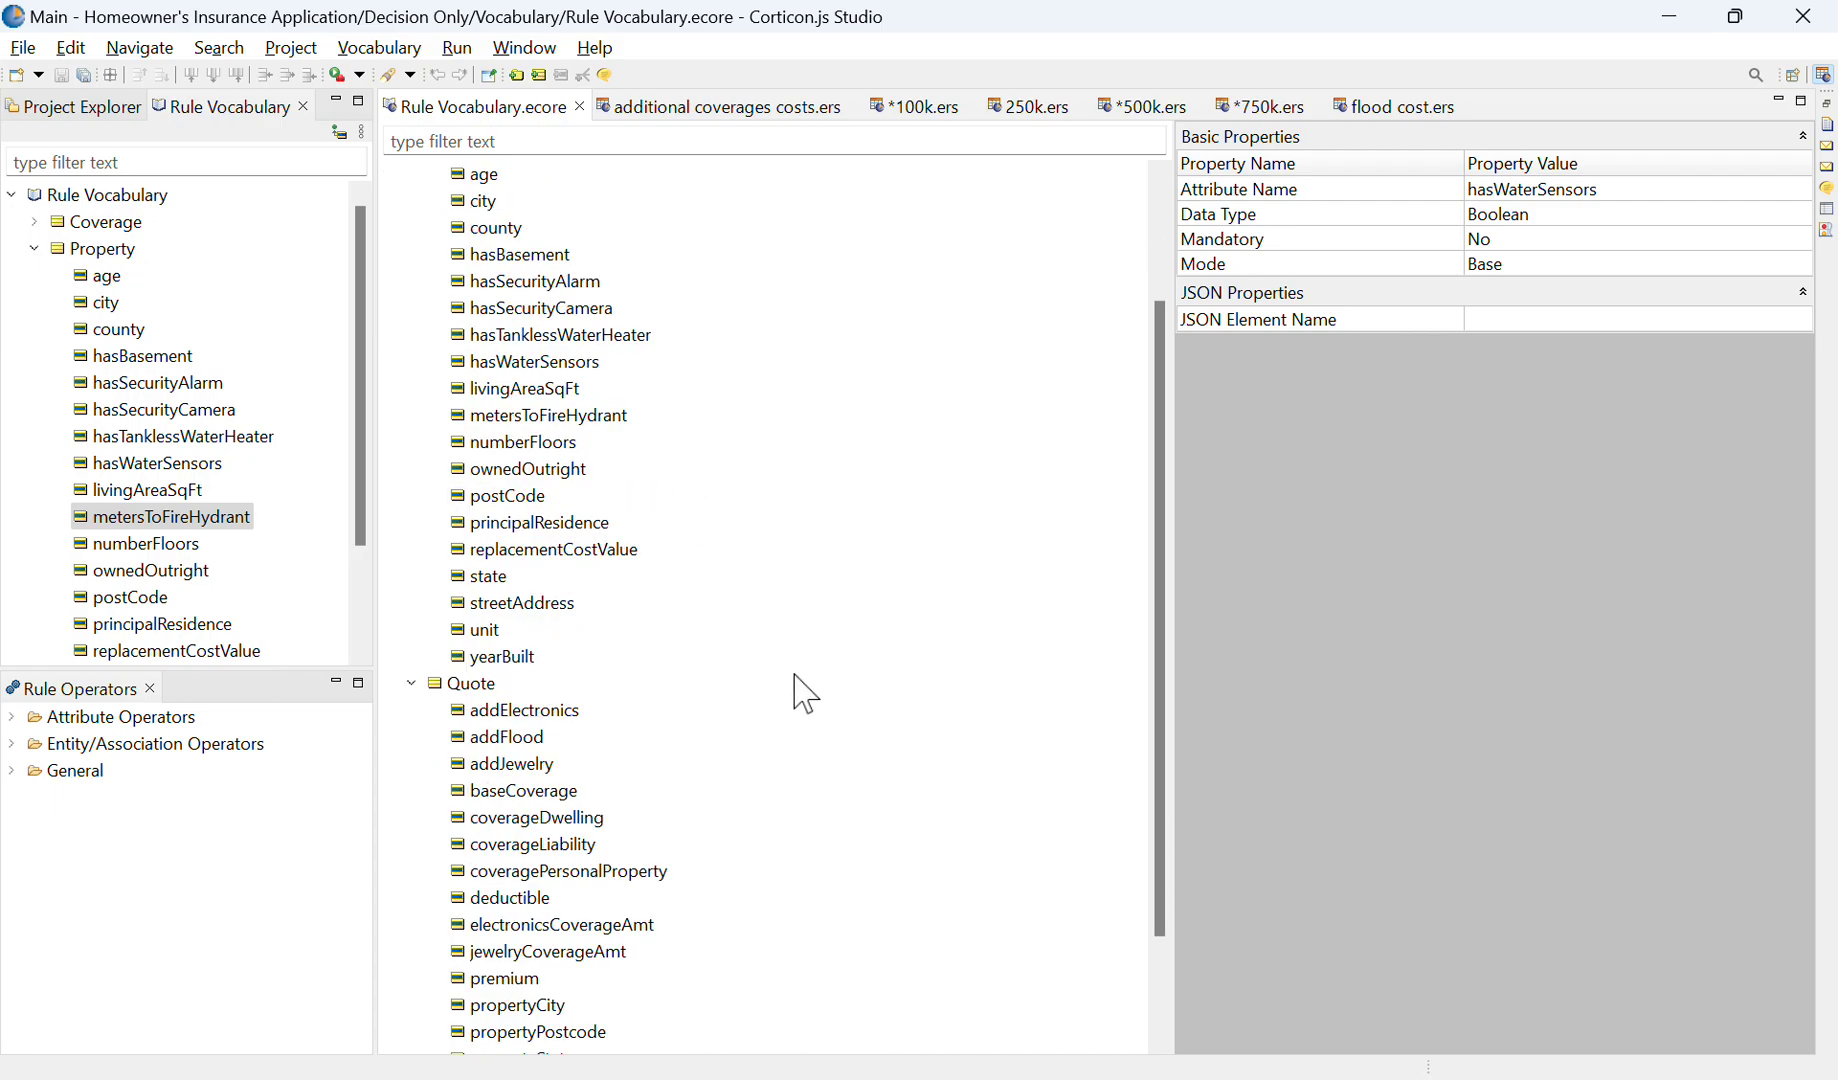
right_click(470, 684)
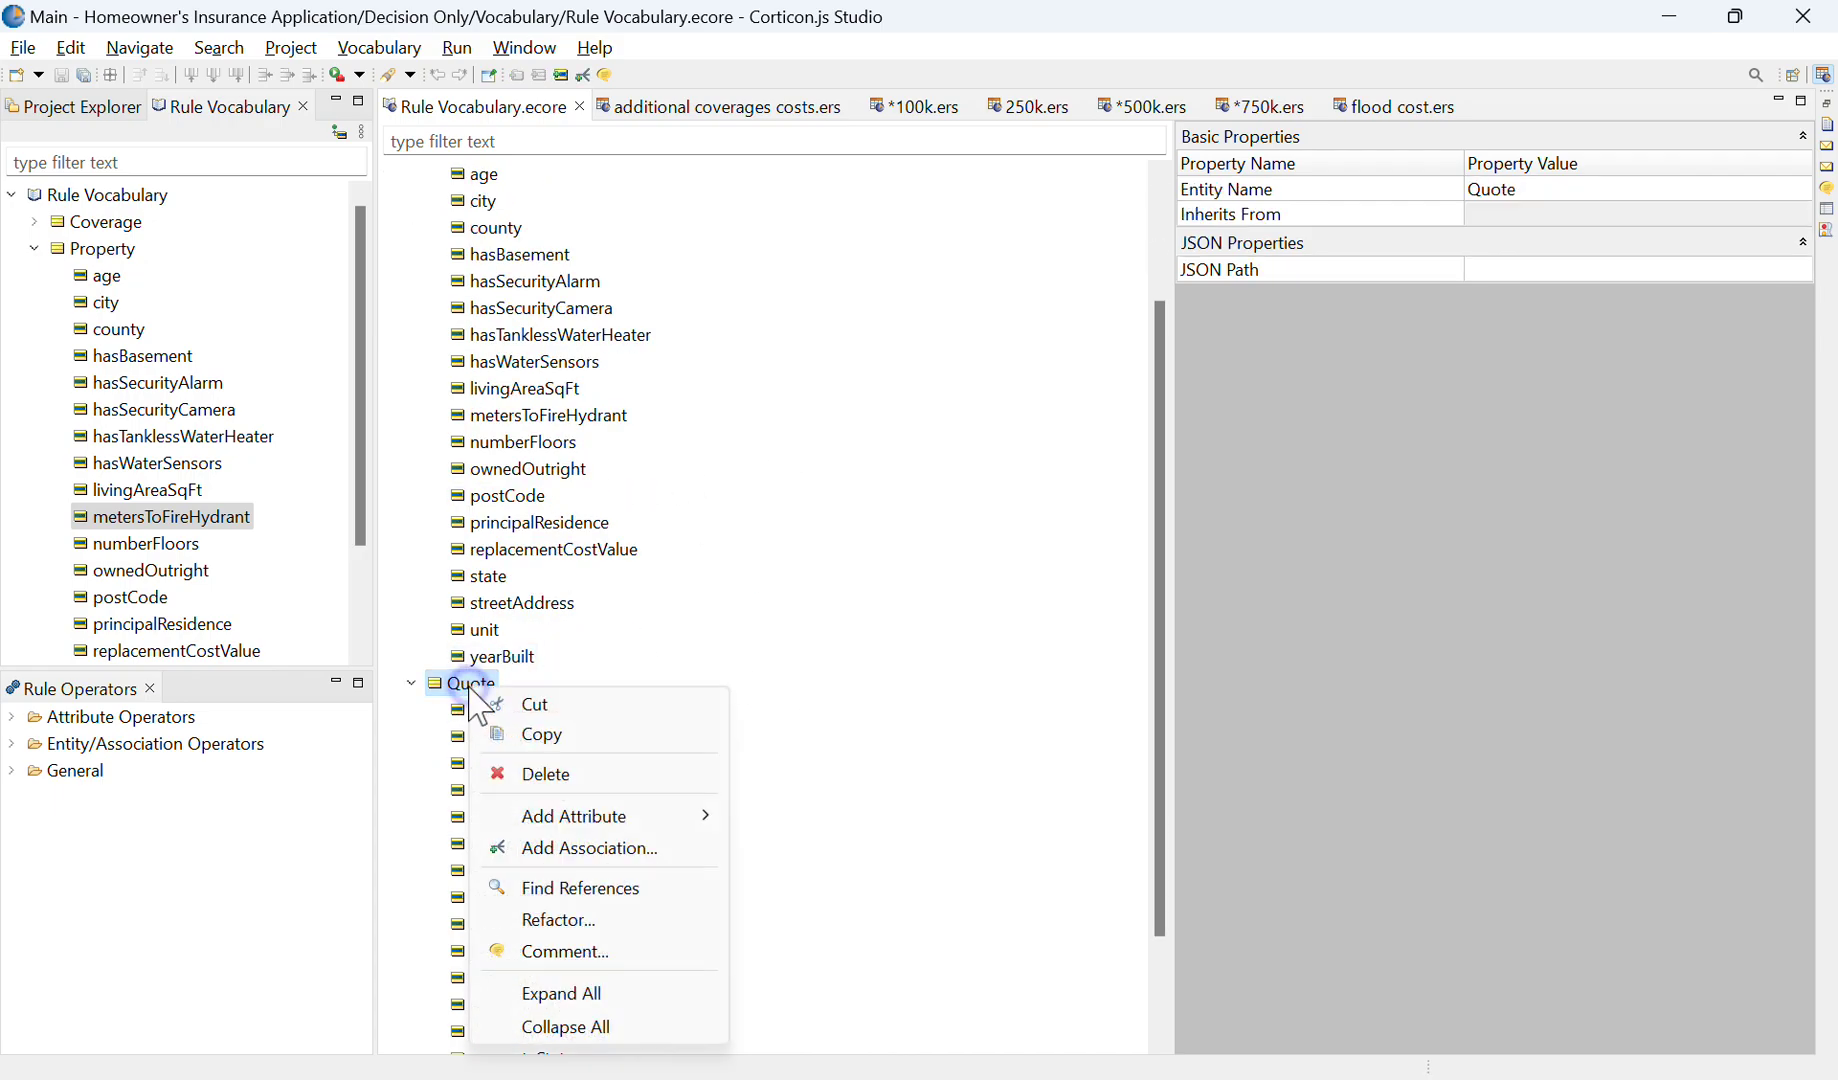
left_click(718, 848)
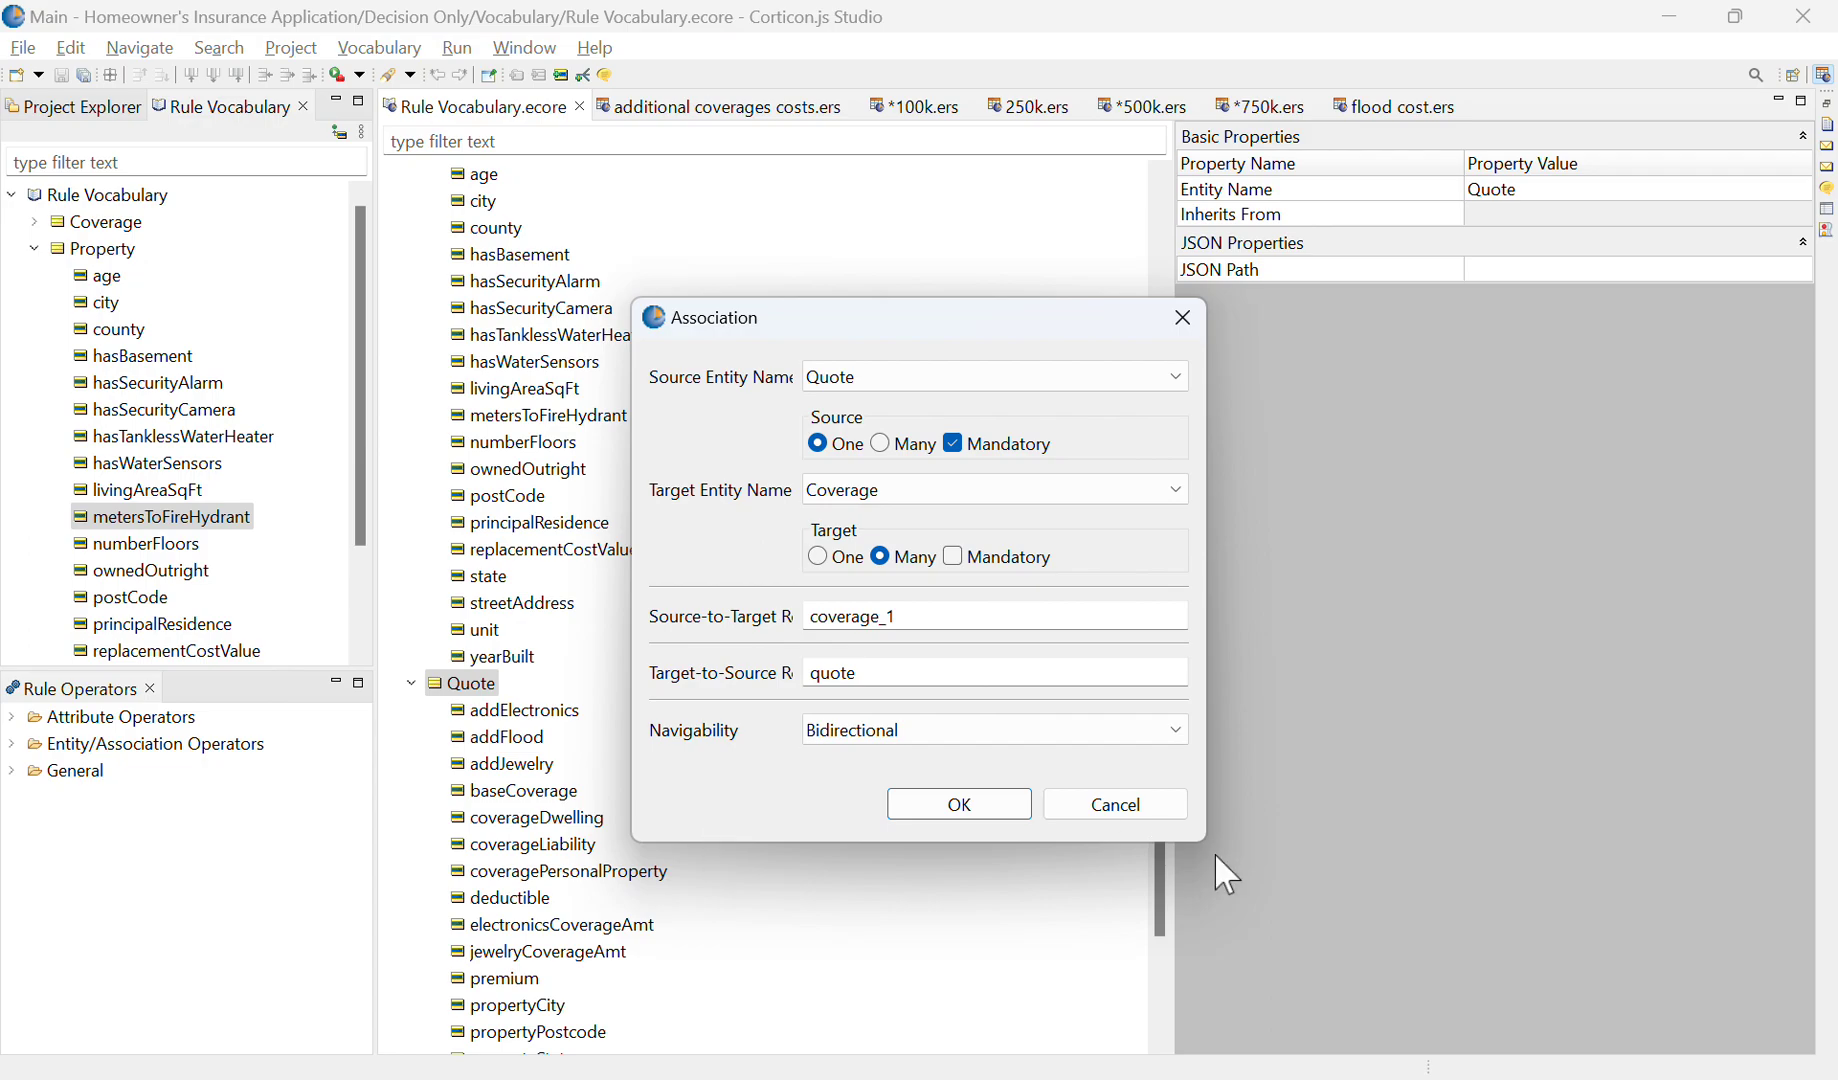
left_click(1164, 805)
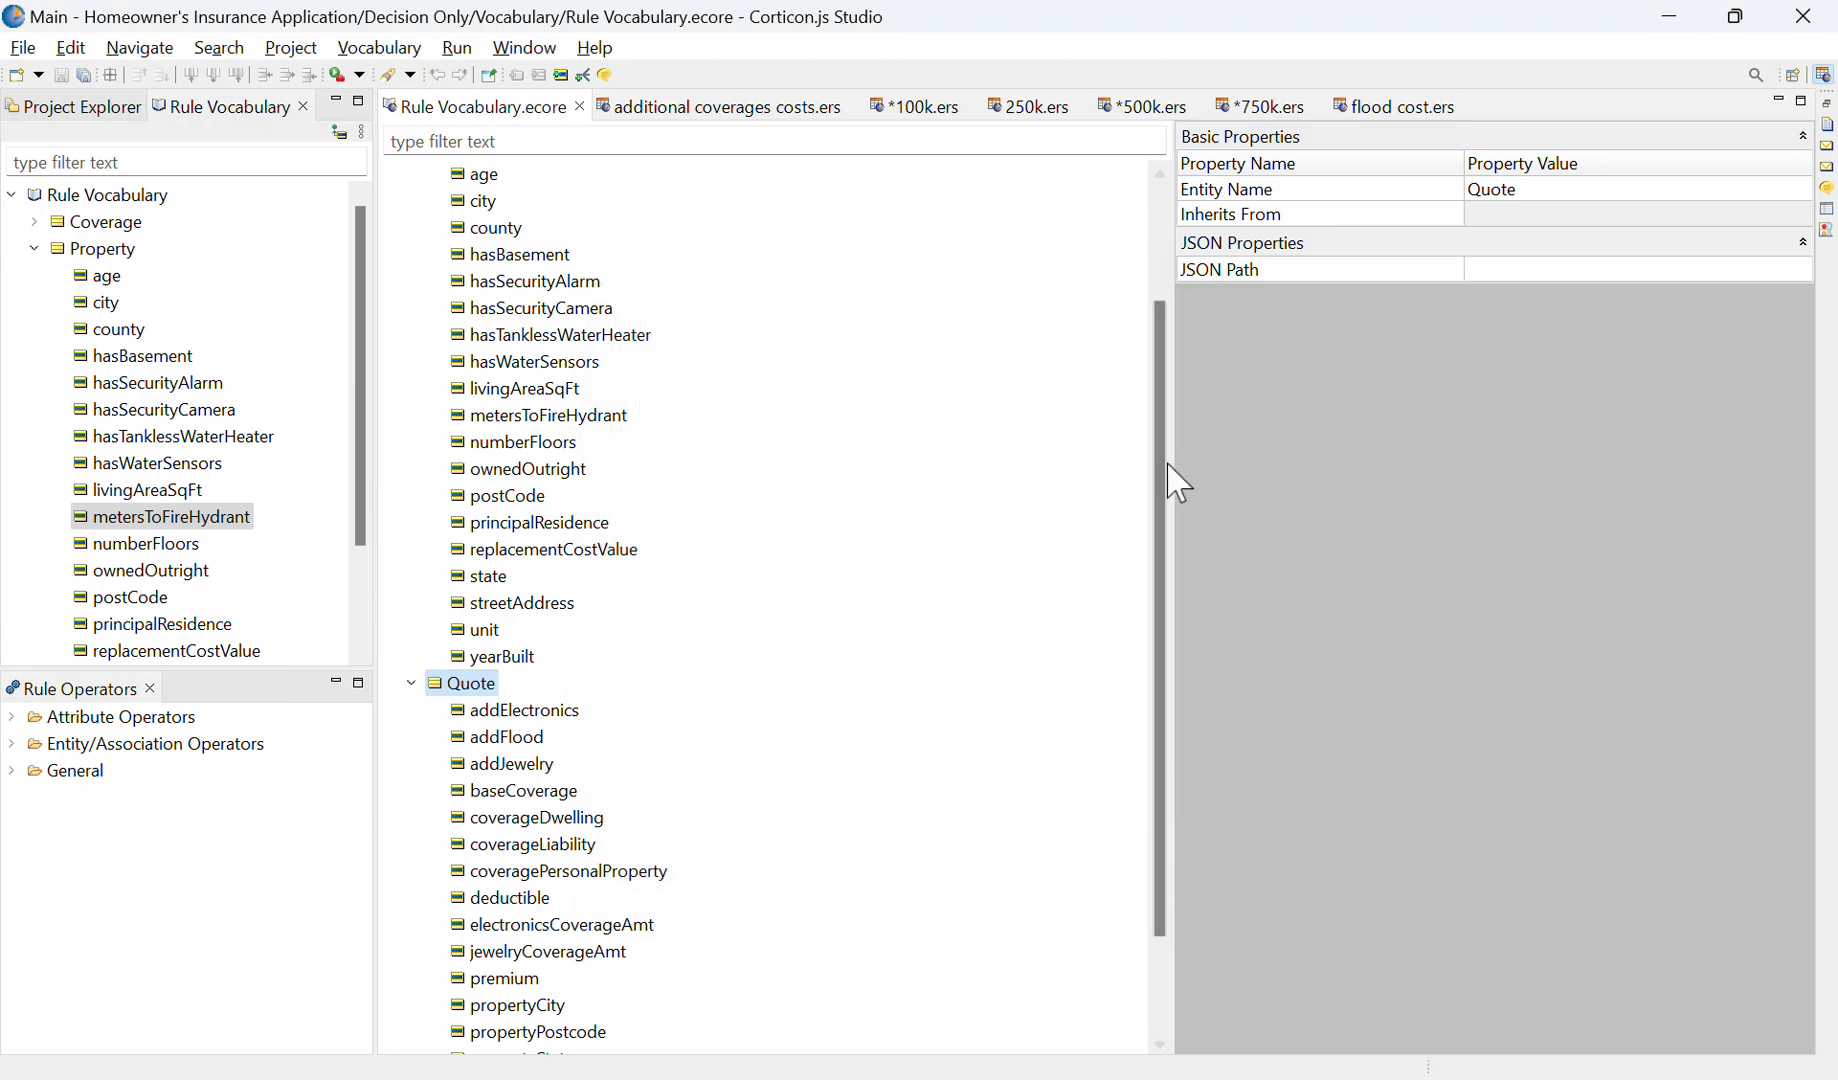
Show the properties of the Quote entity's coverage association and widen the properties area
scroll(538, 890, "down", 2)
left_click(545, 1008)
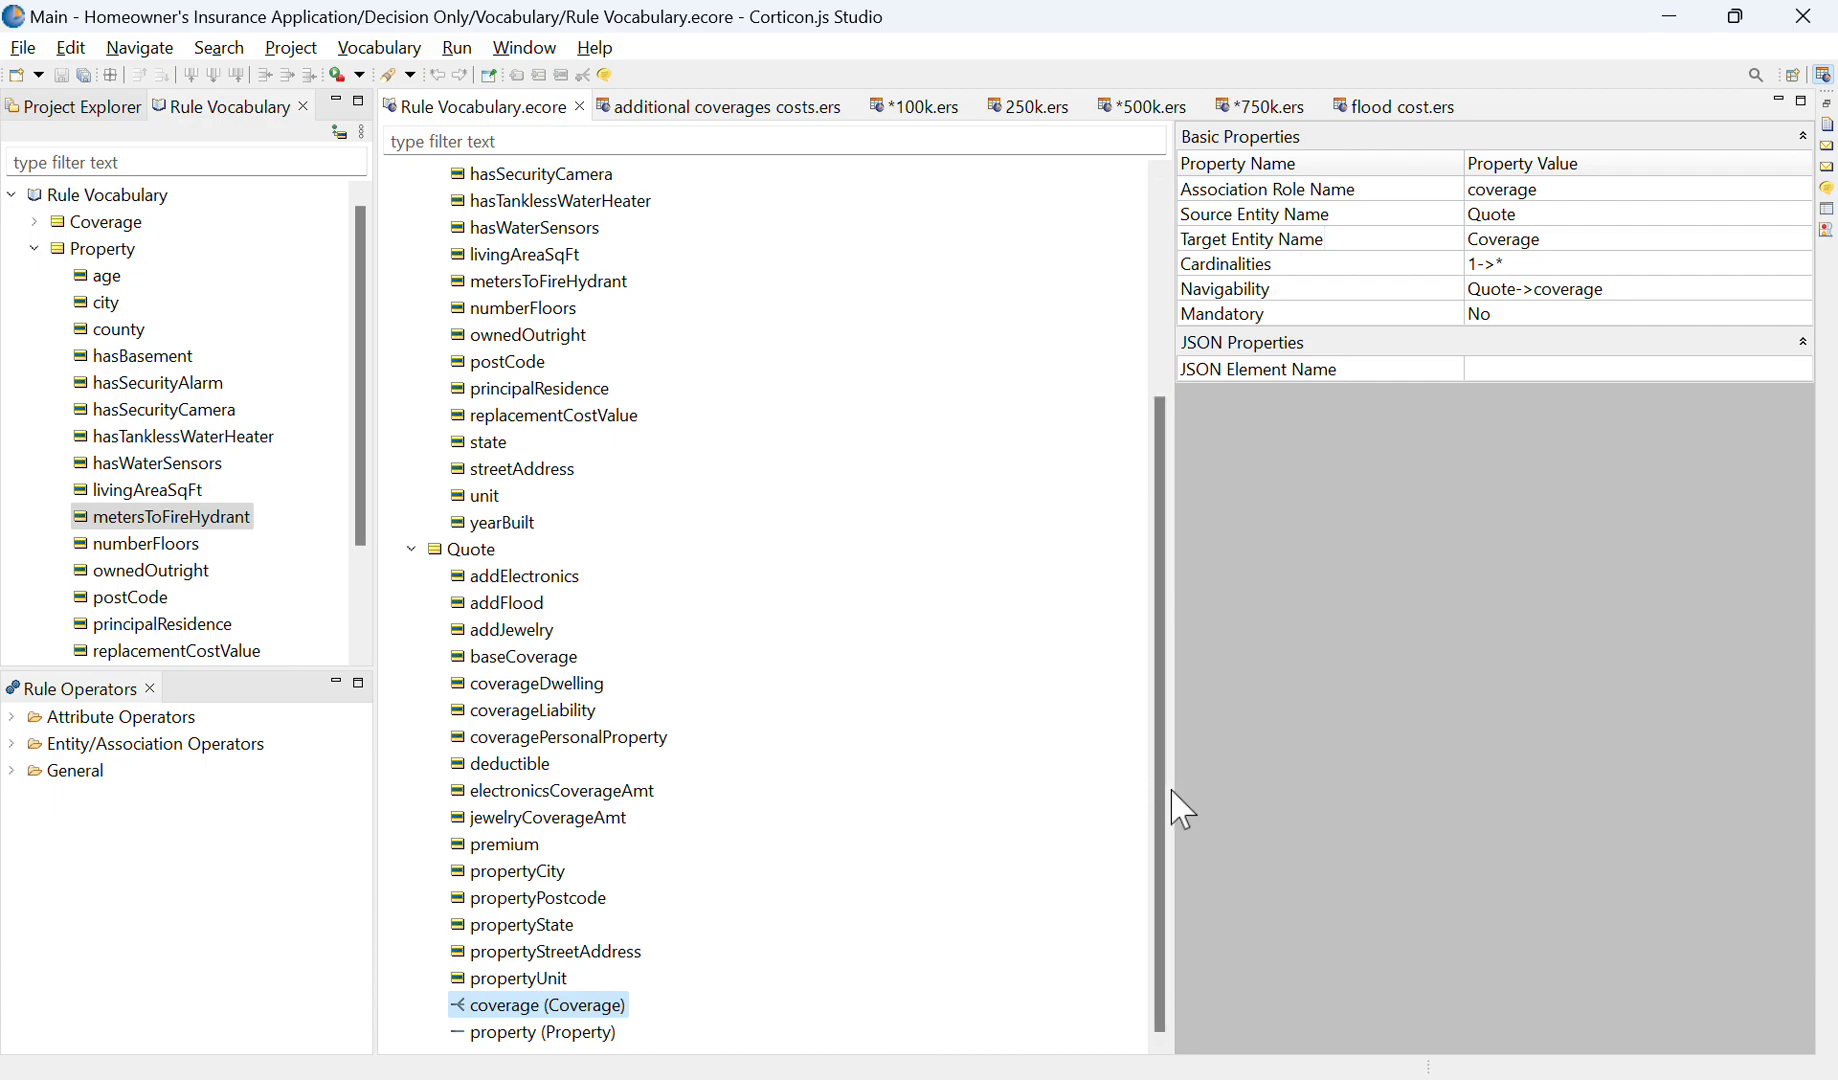
left_click_drag(1172, 782, 845, 812)
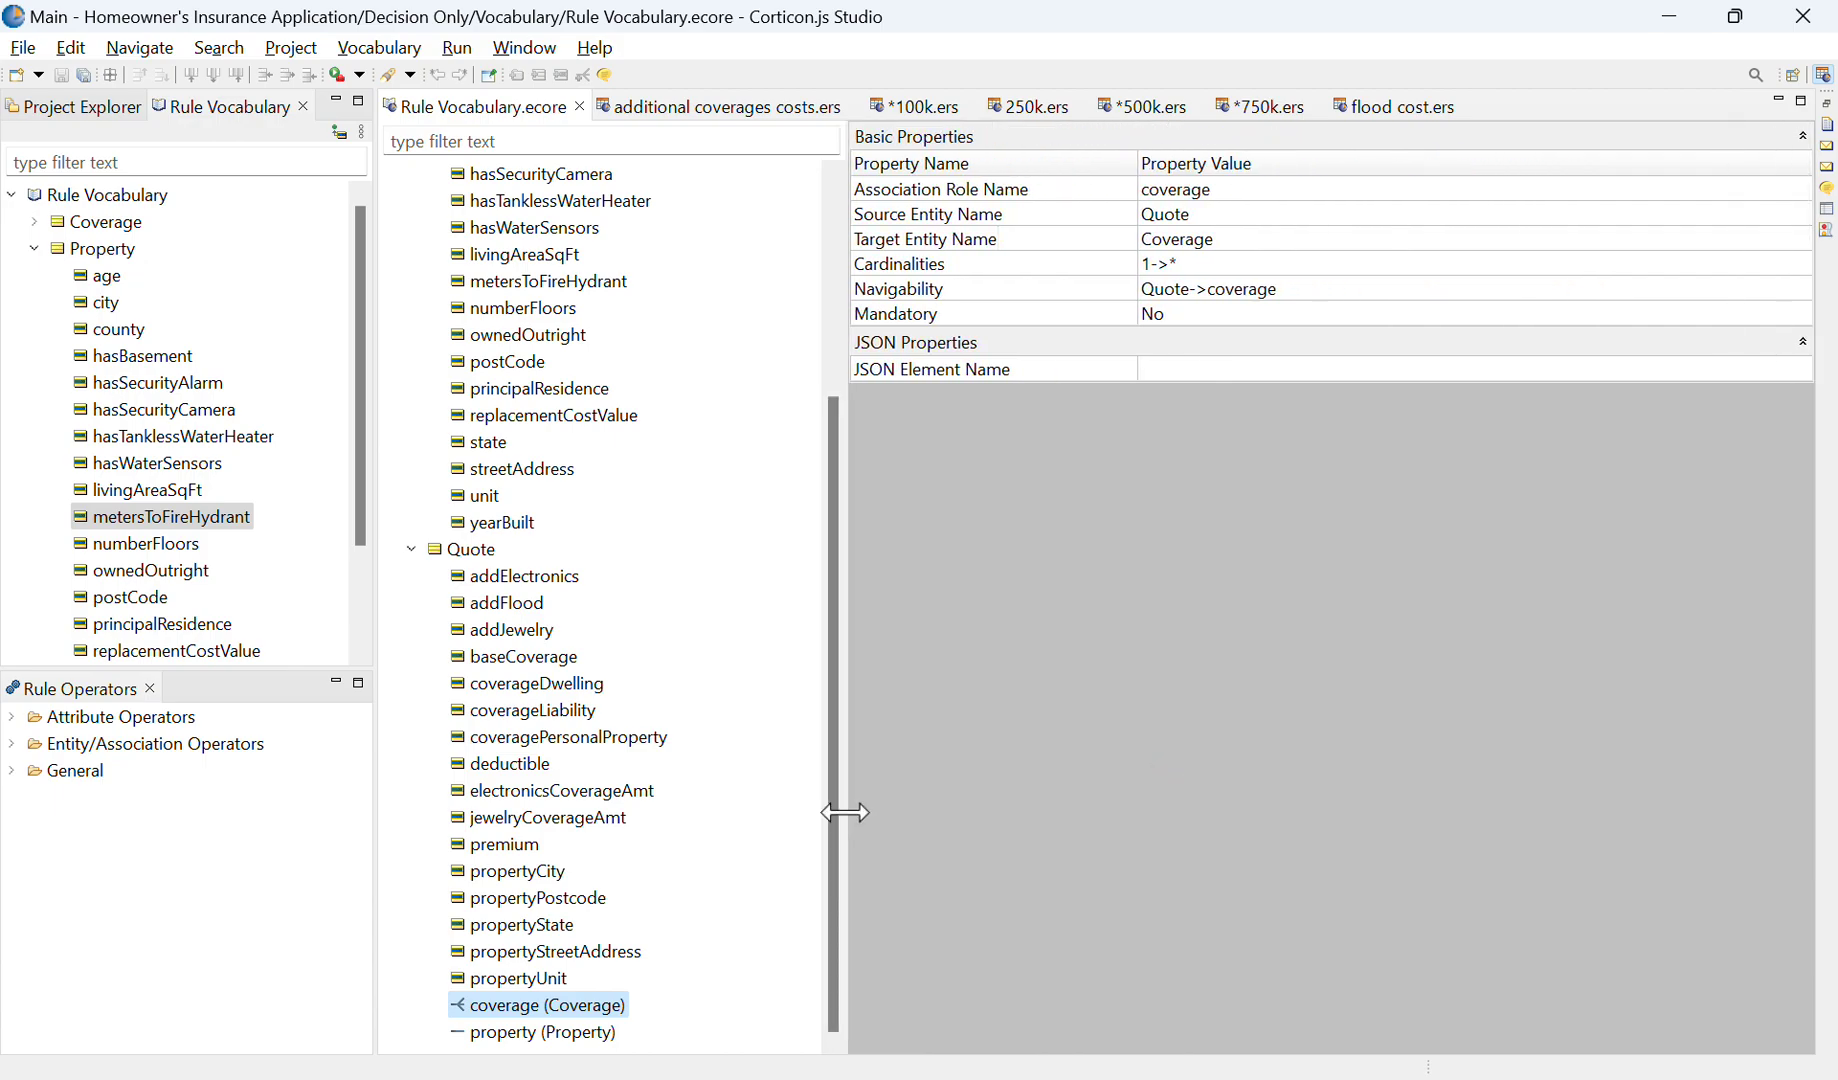
left_click(632, 630)
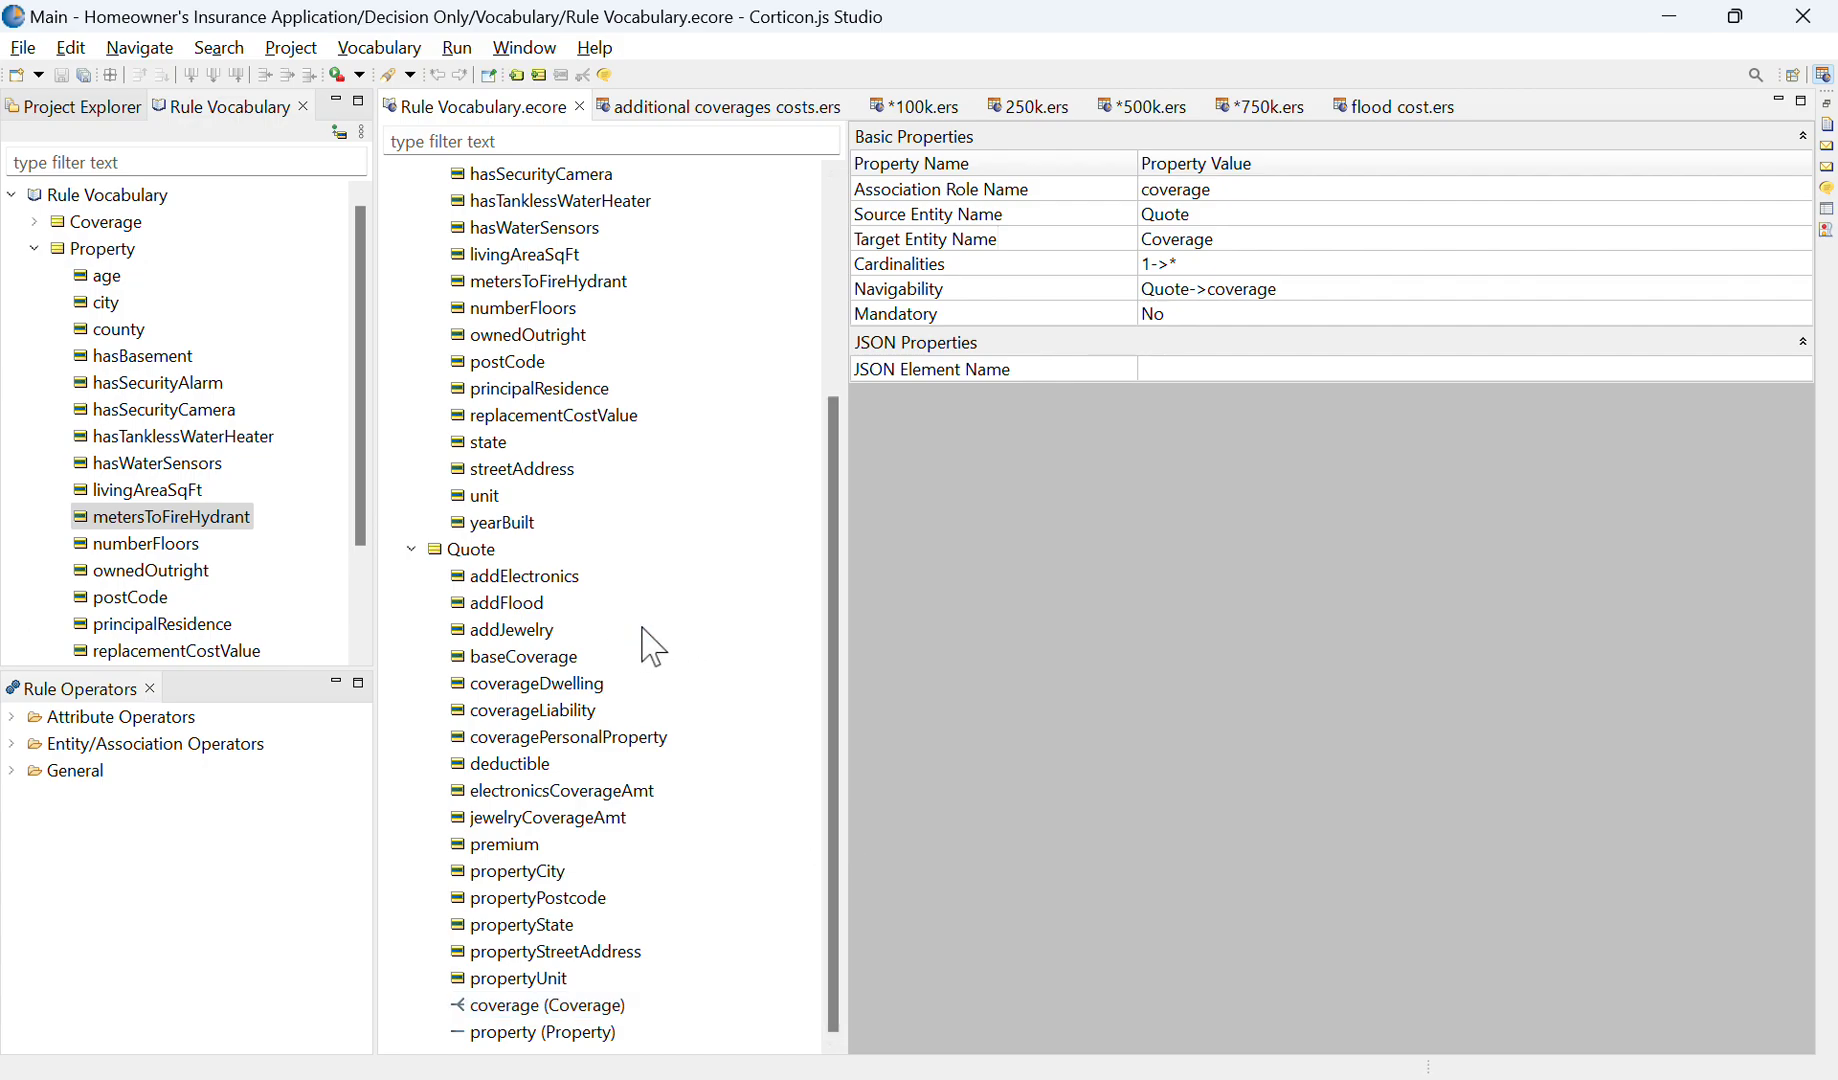
Compare the properties of the Quote entity's coverage and property associations, including their cardinalities and navigability
left_click(565, 1006)
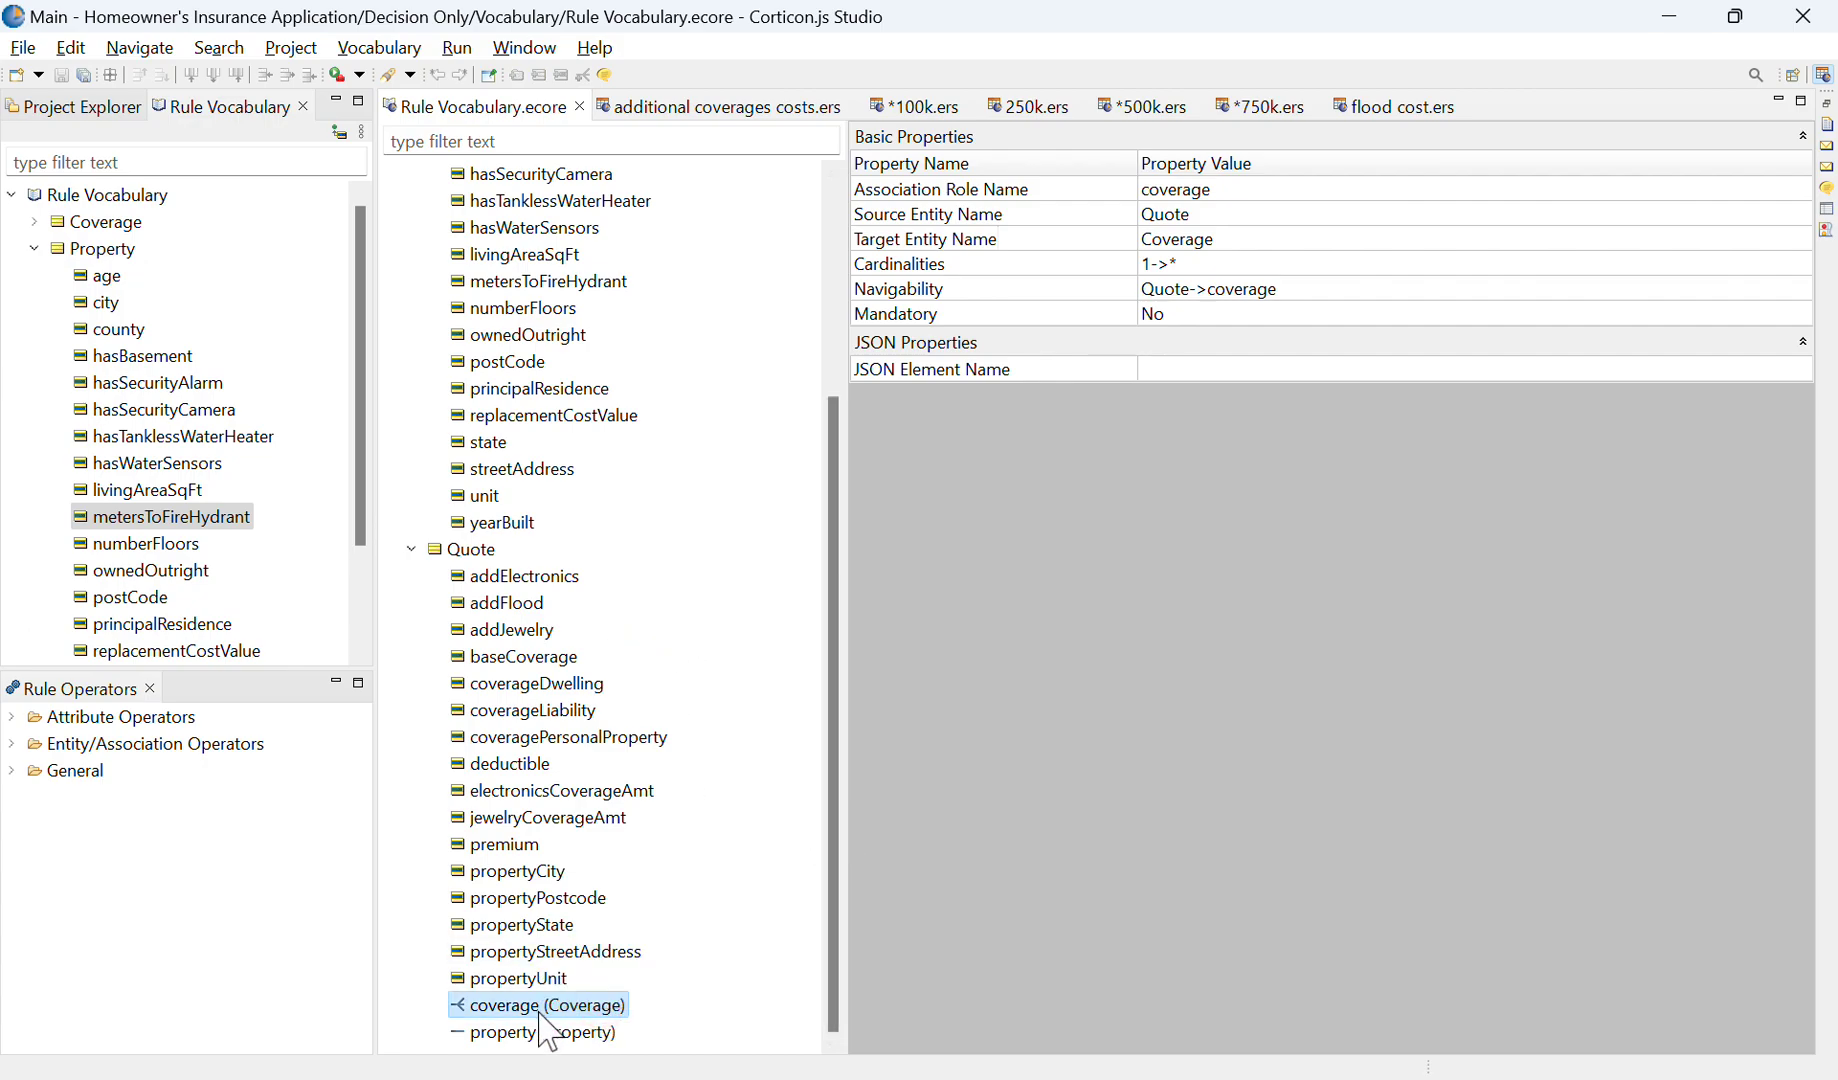
left_click(607, 1036)
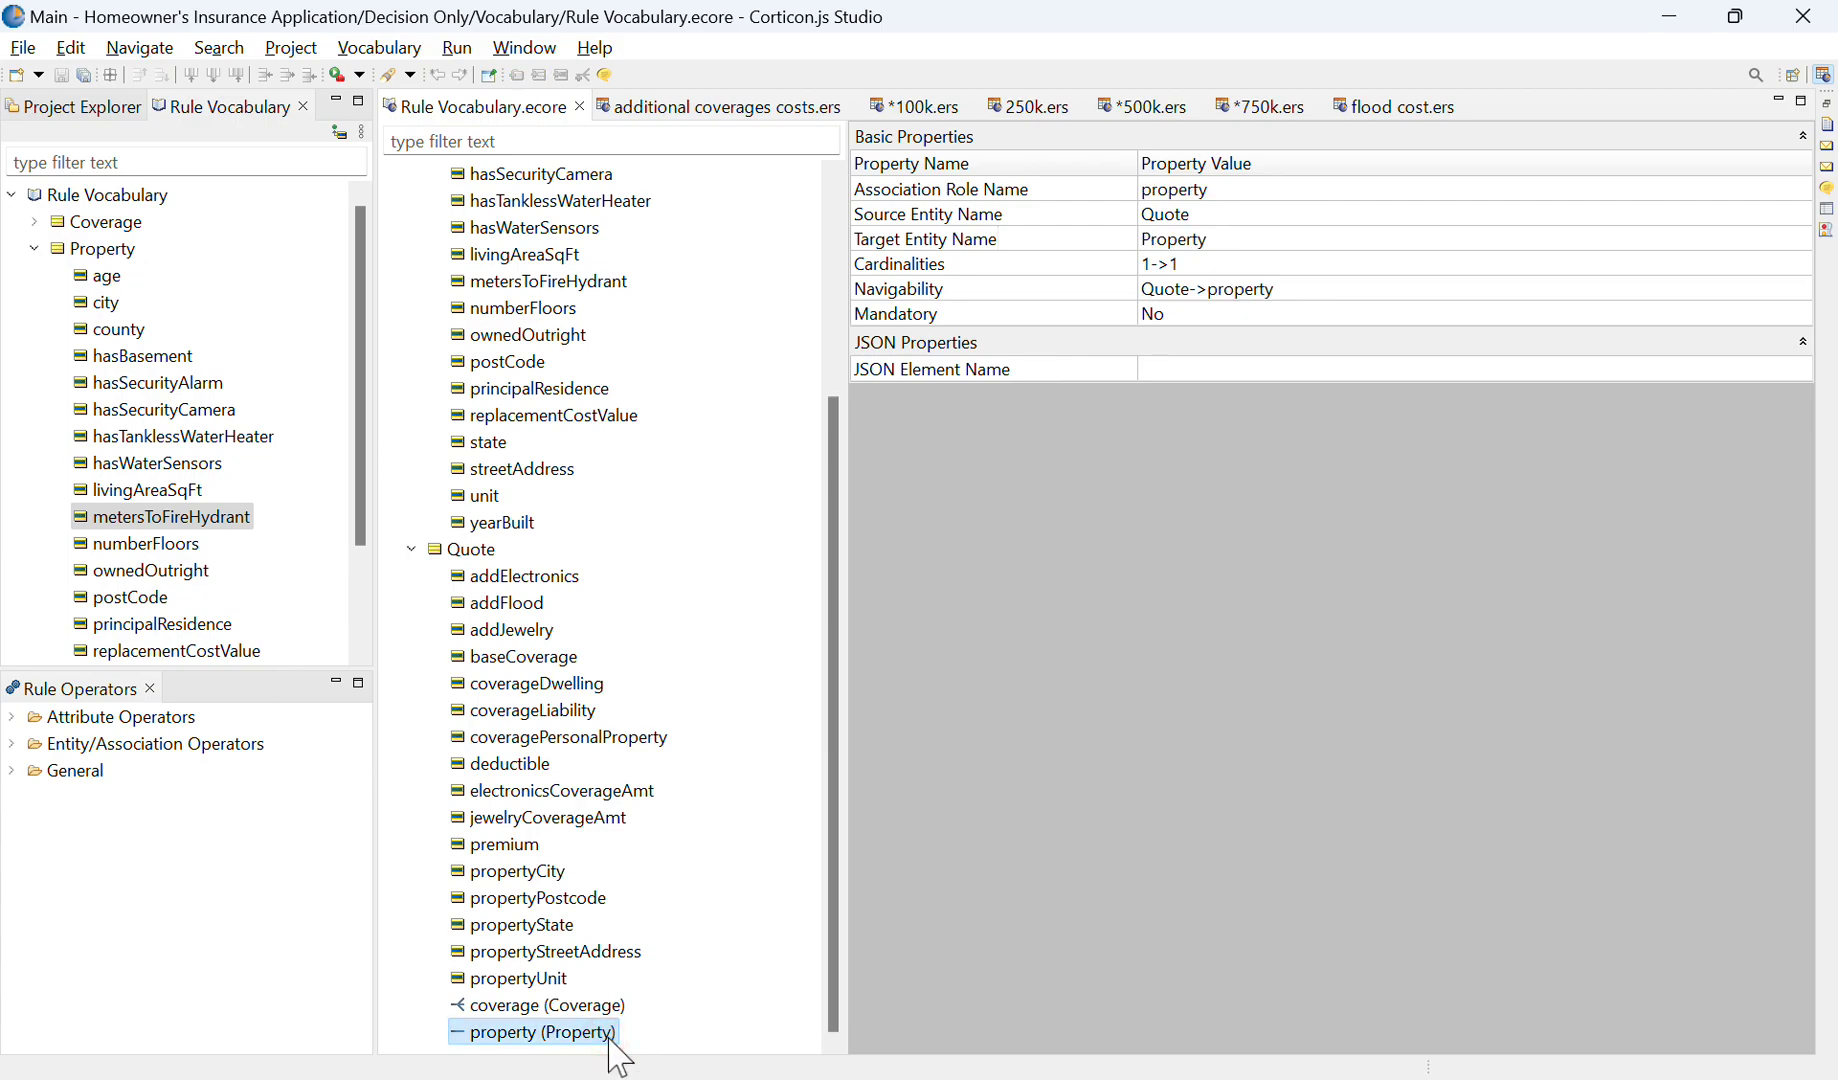
left_click(751, 1042)
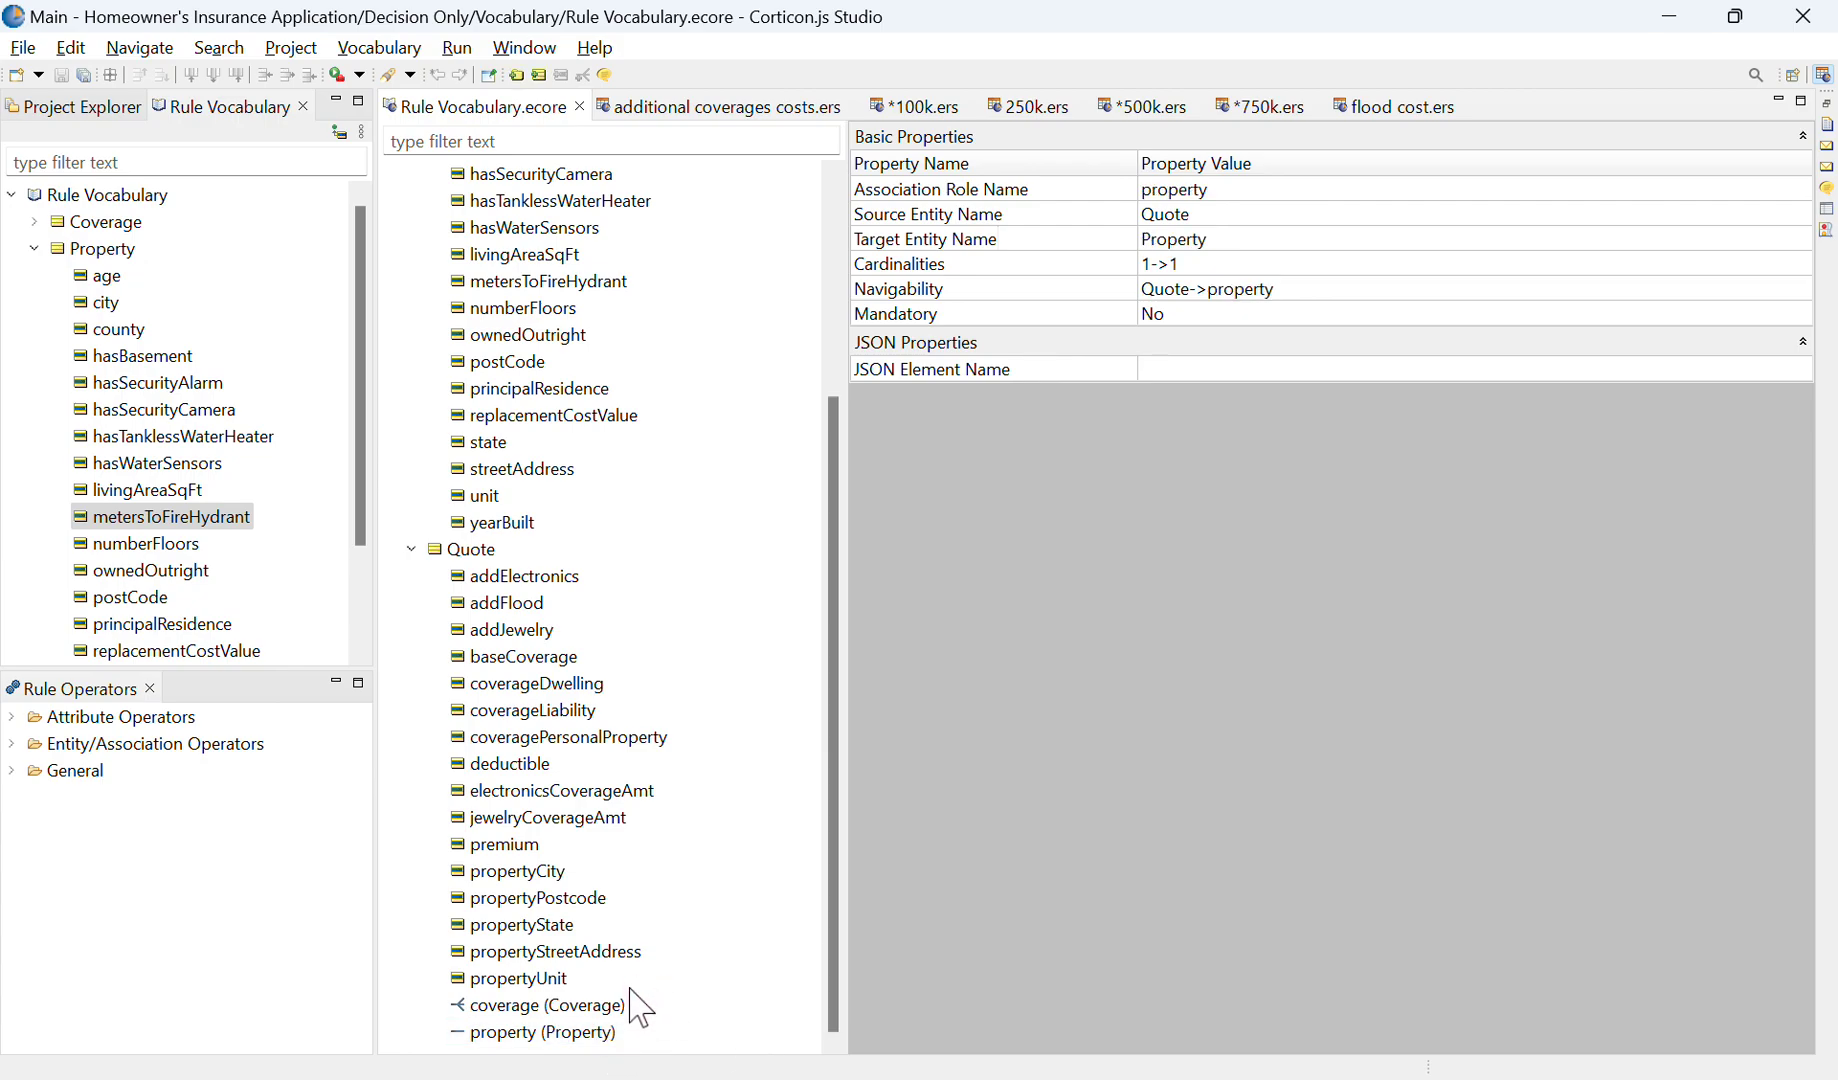
left_click(595, 1035)
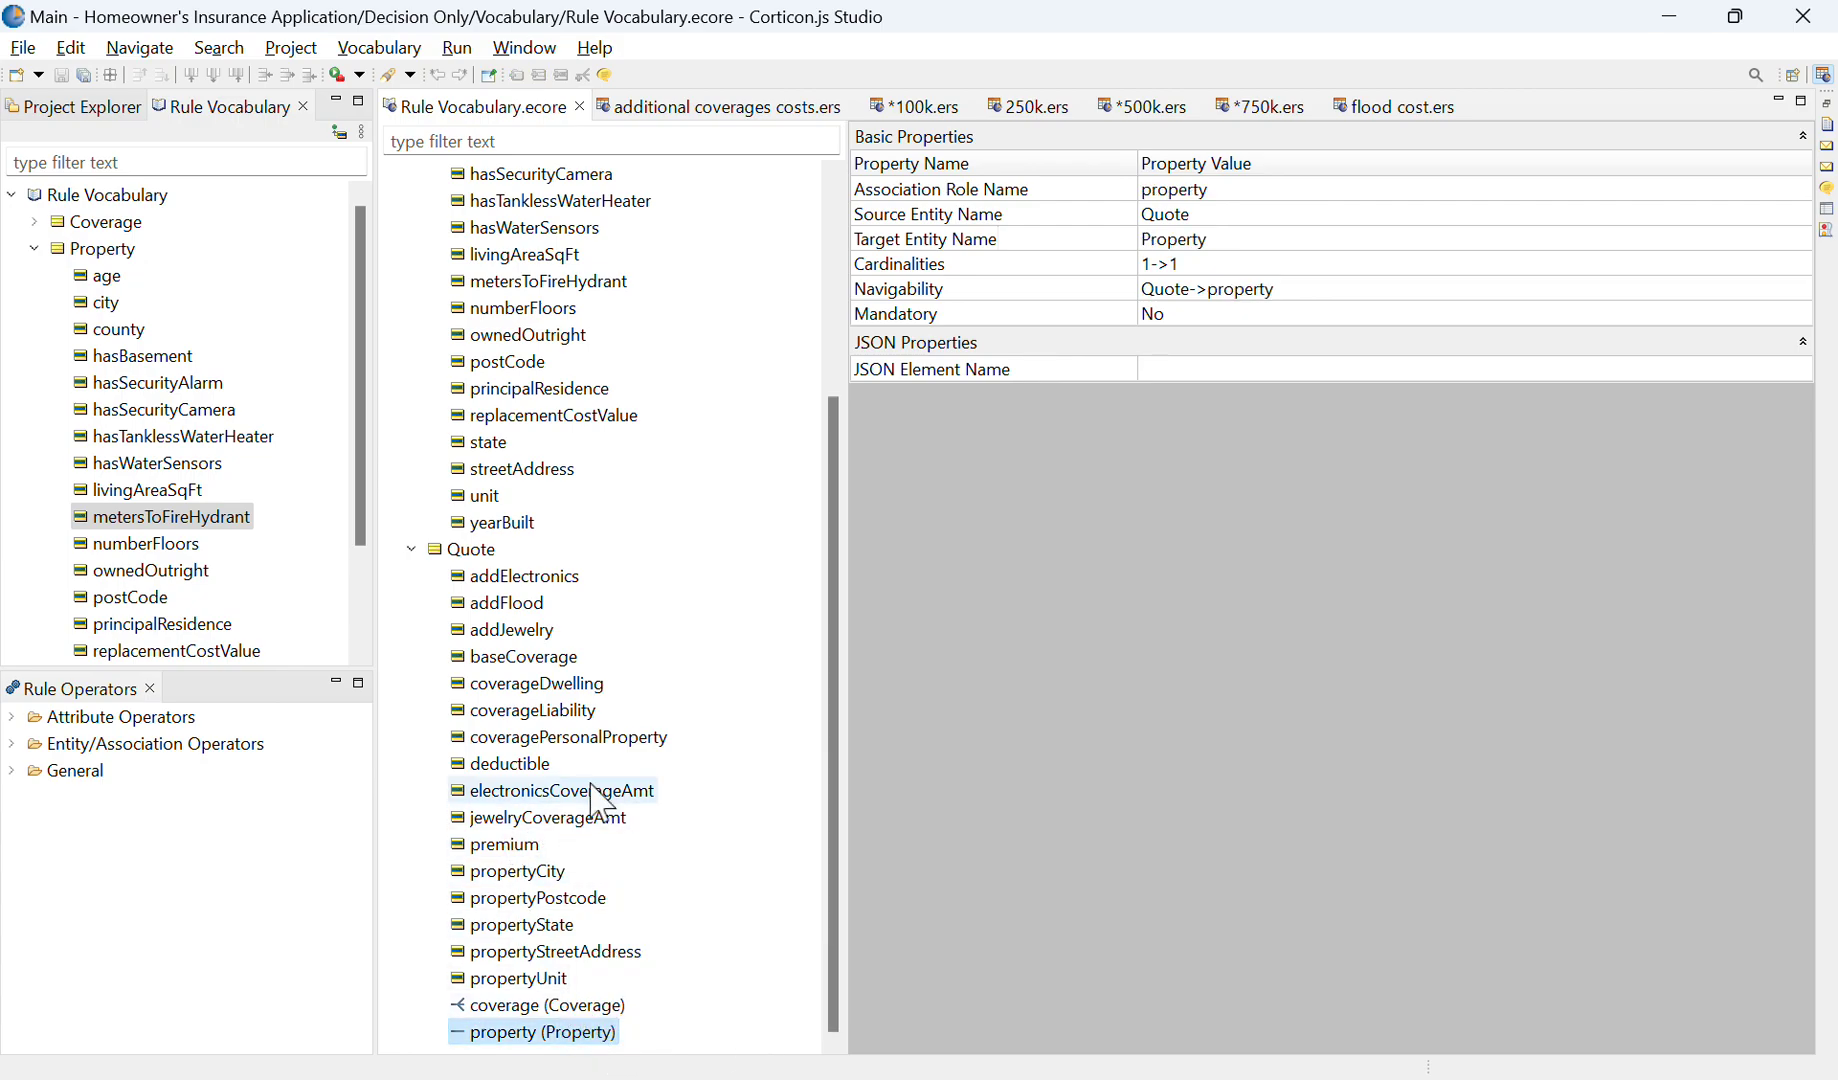
left_click(759, 786)
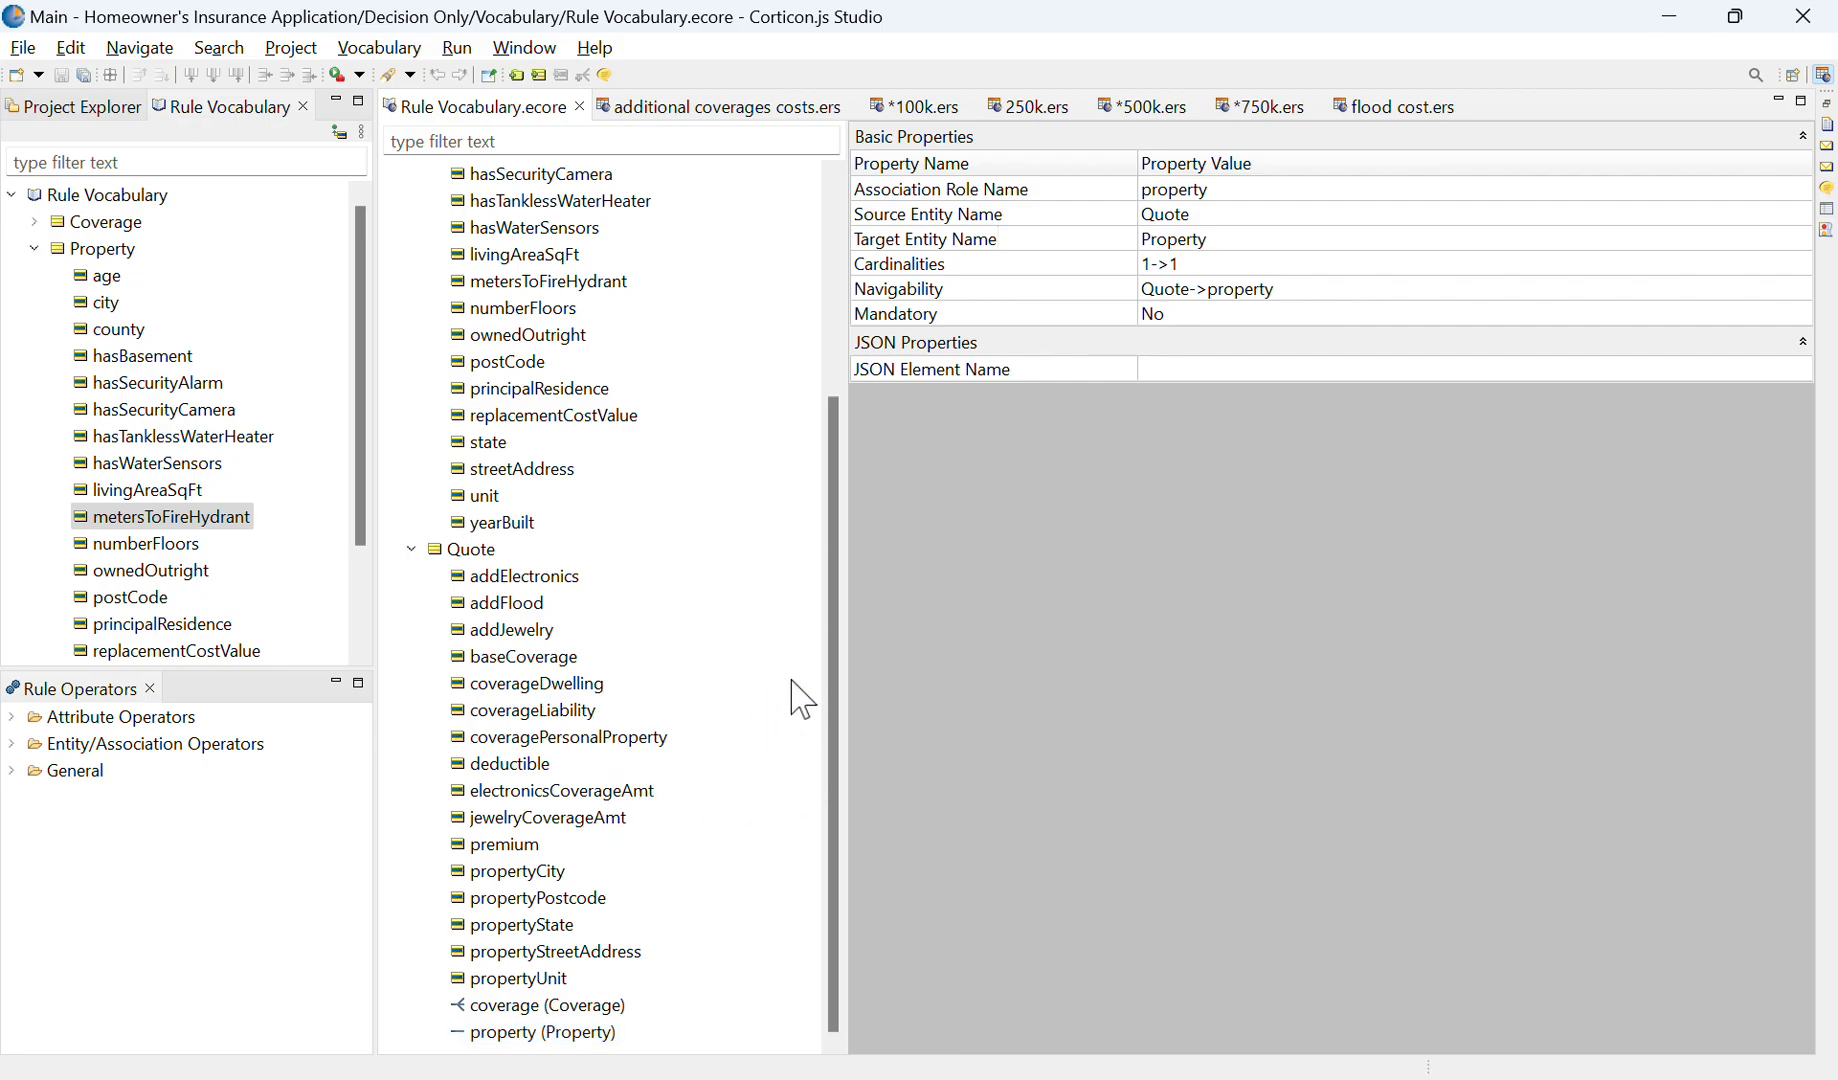
left_click(574, 1008)
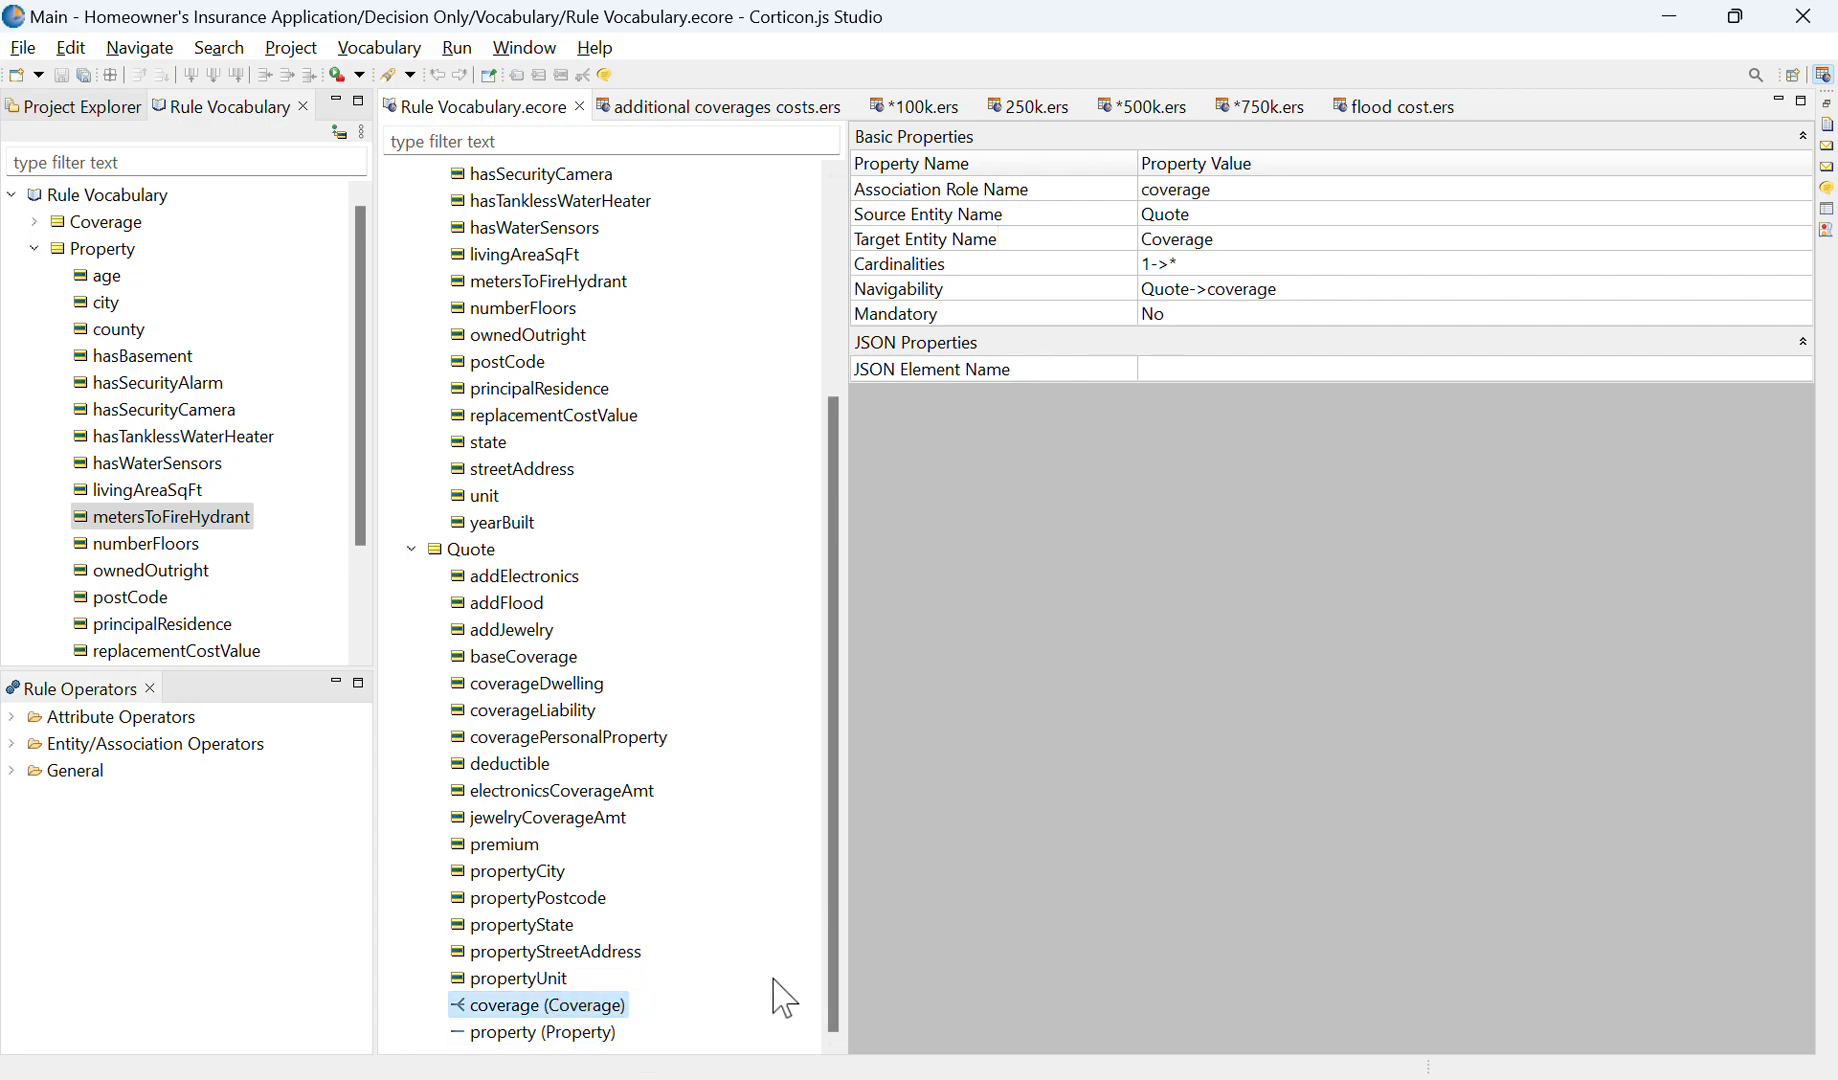
left_click(778, 970)
left_click(790, 908)
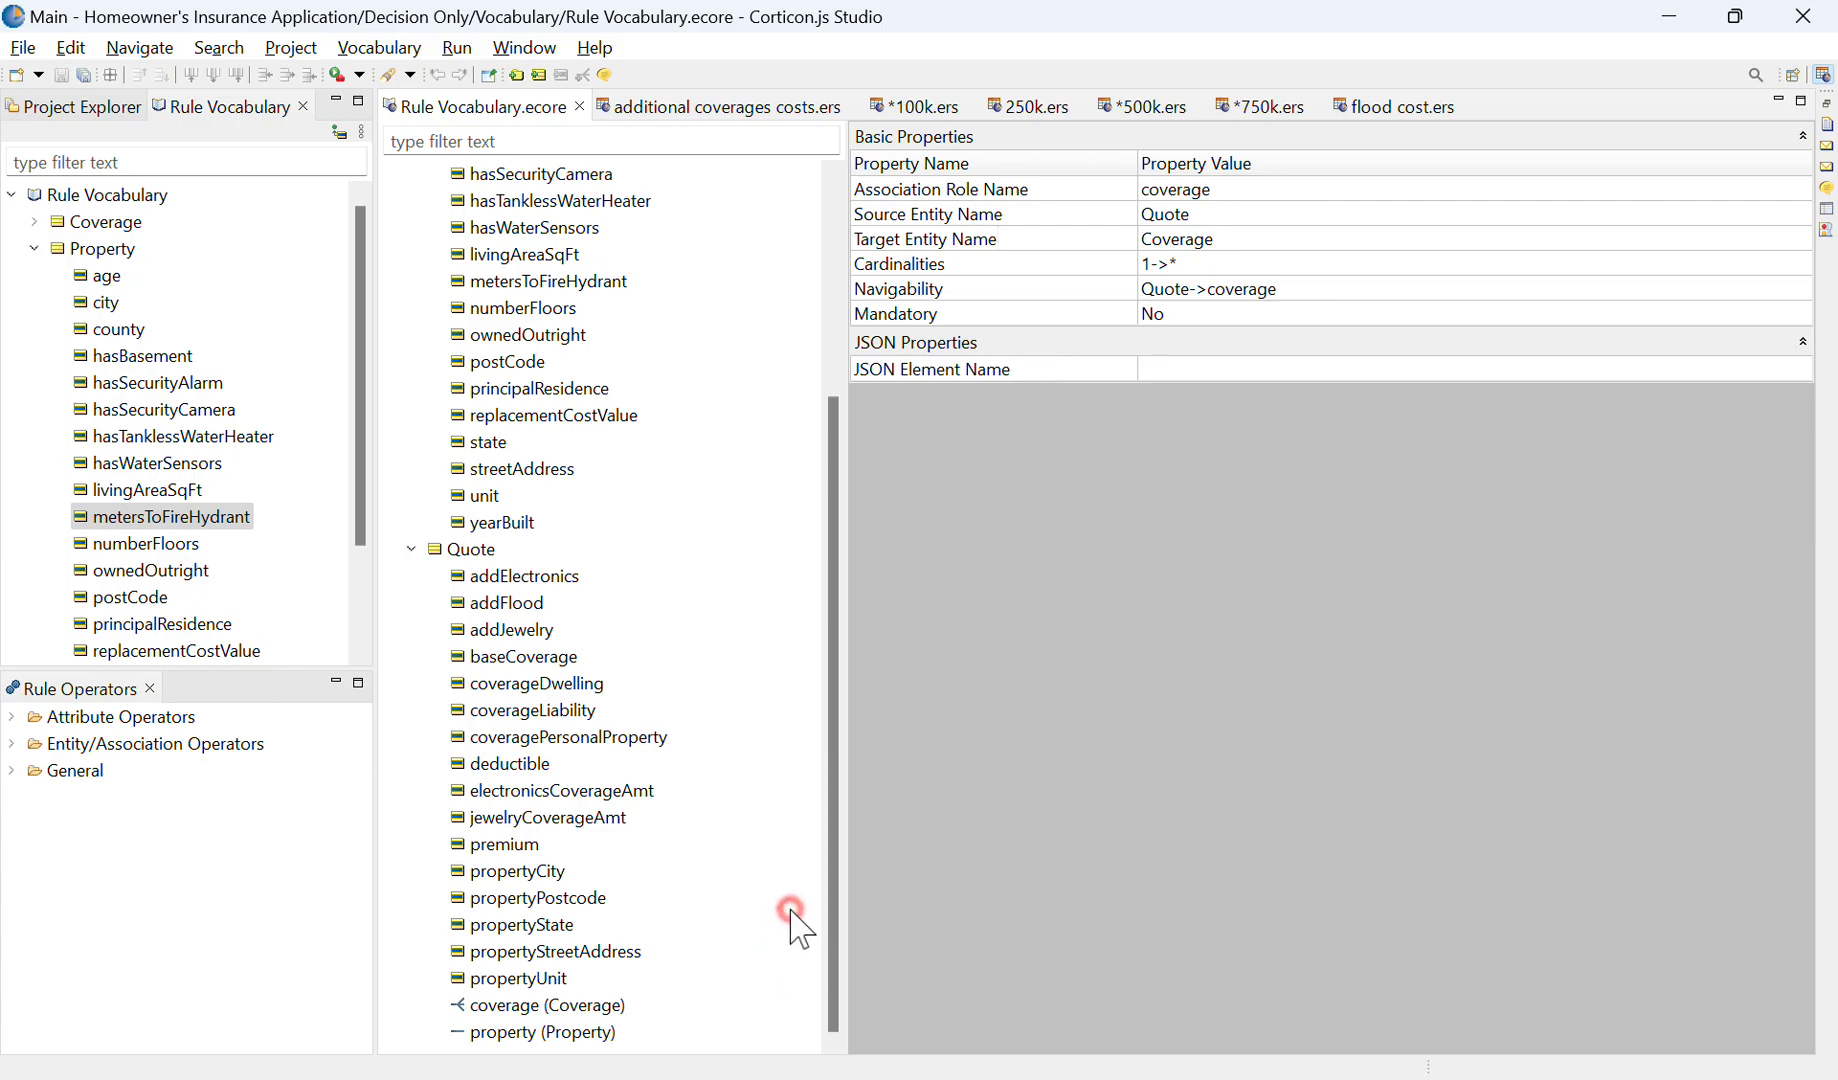
Try adding a new entity to the vocabulary and look at the options for giving it attributes
right_click(701, 551)
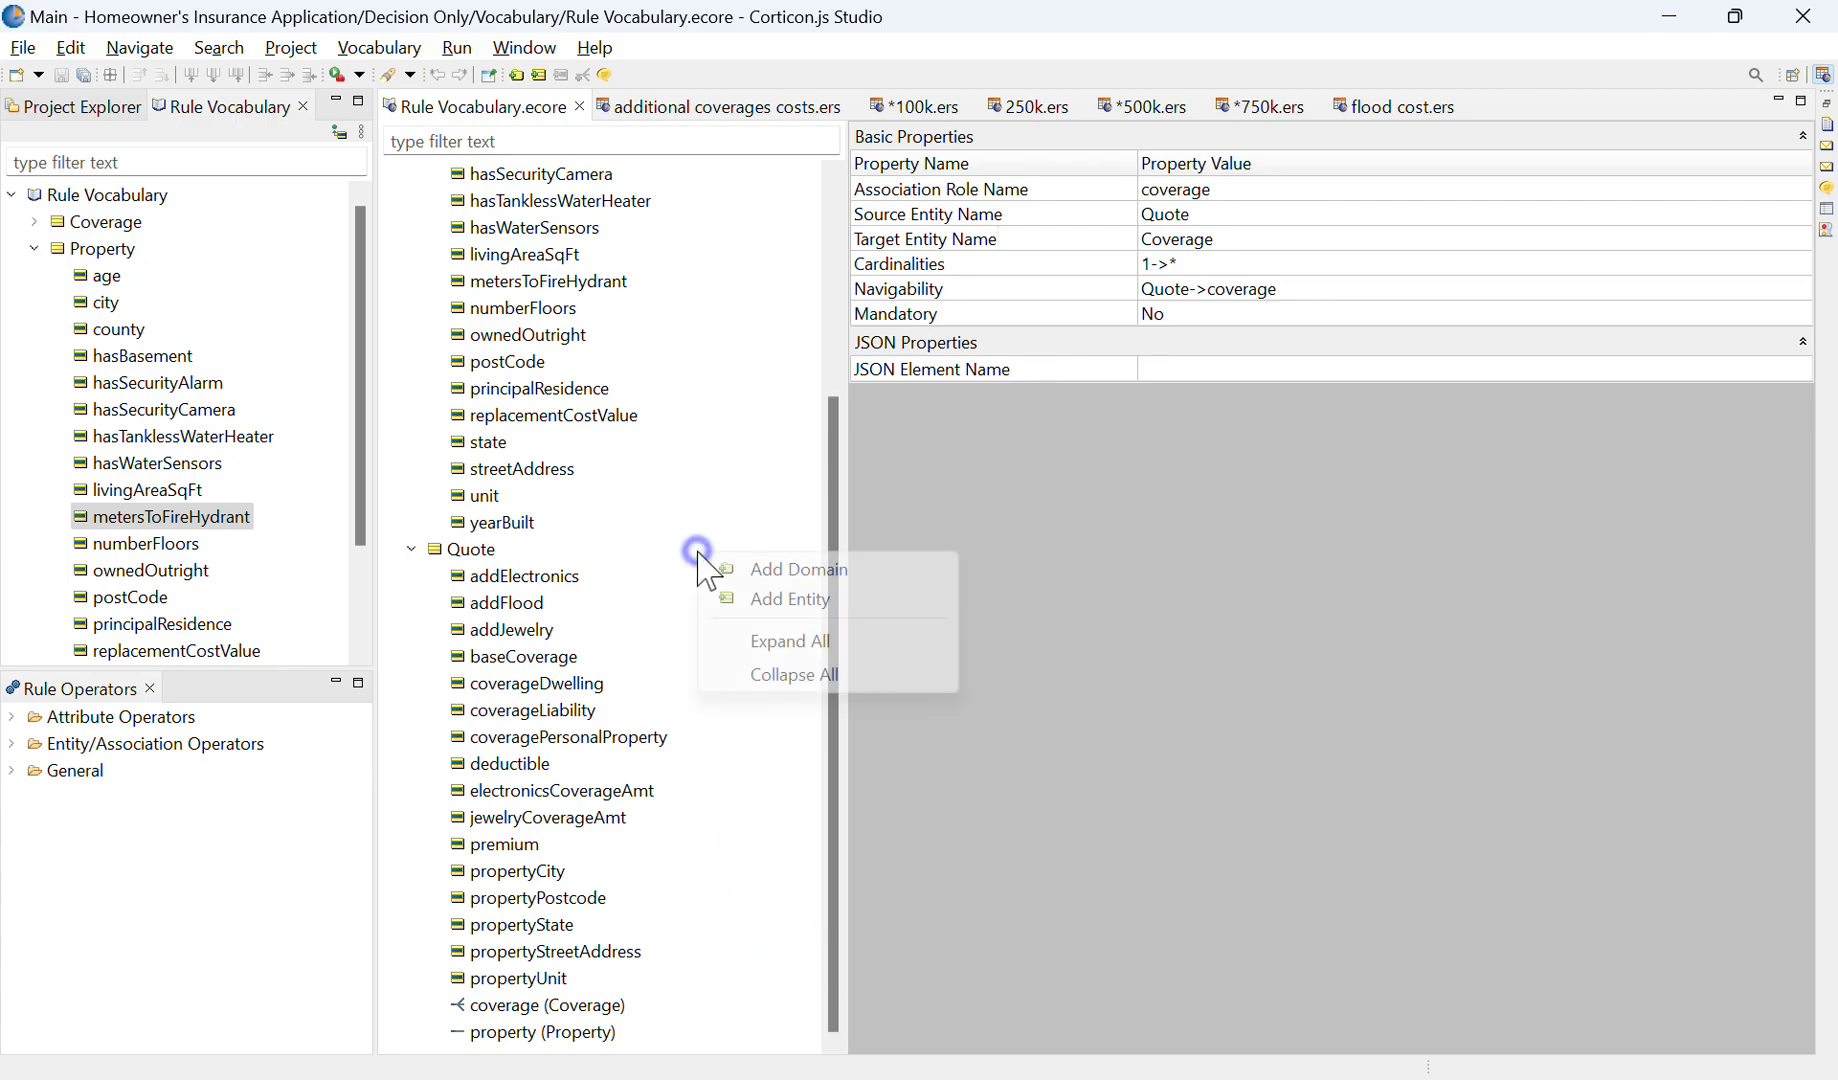
left_click(786, 603)
key("Return")
right_click(470, 309)
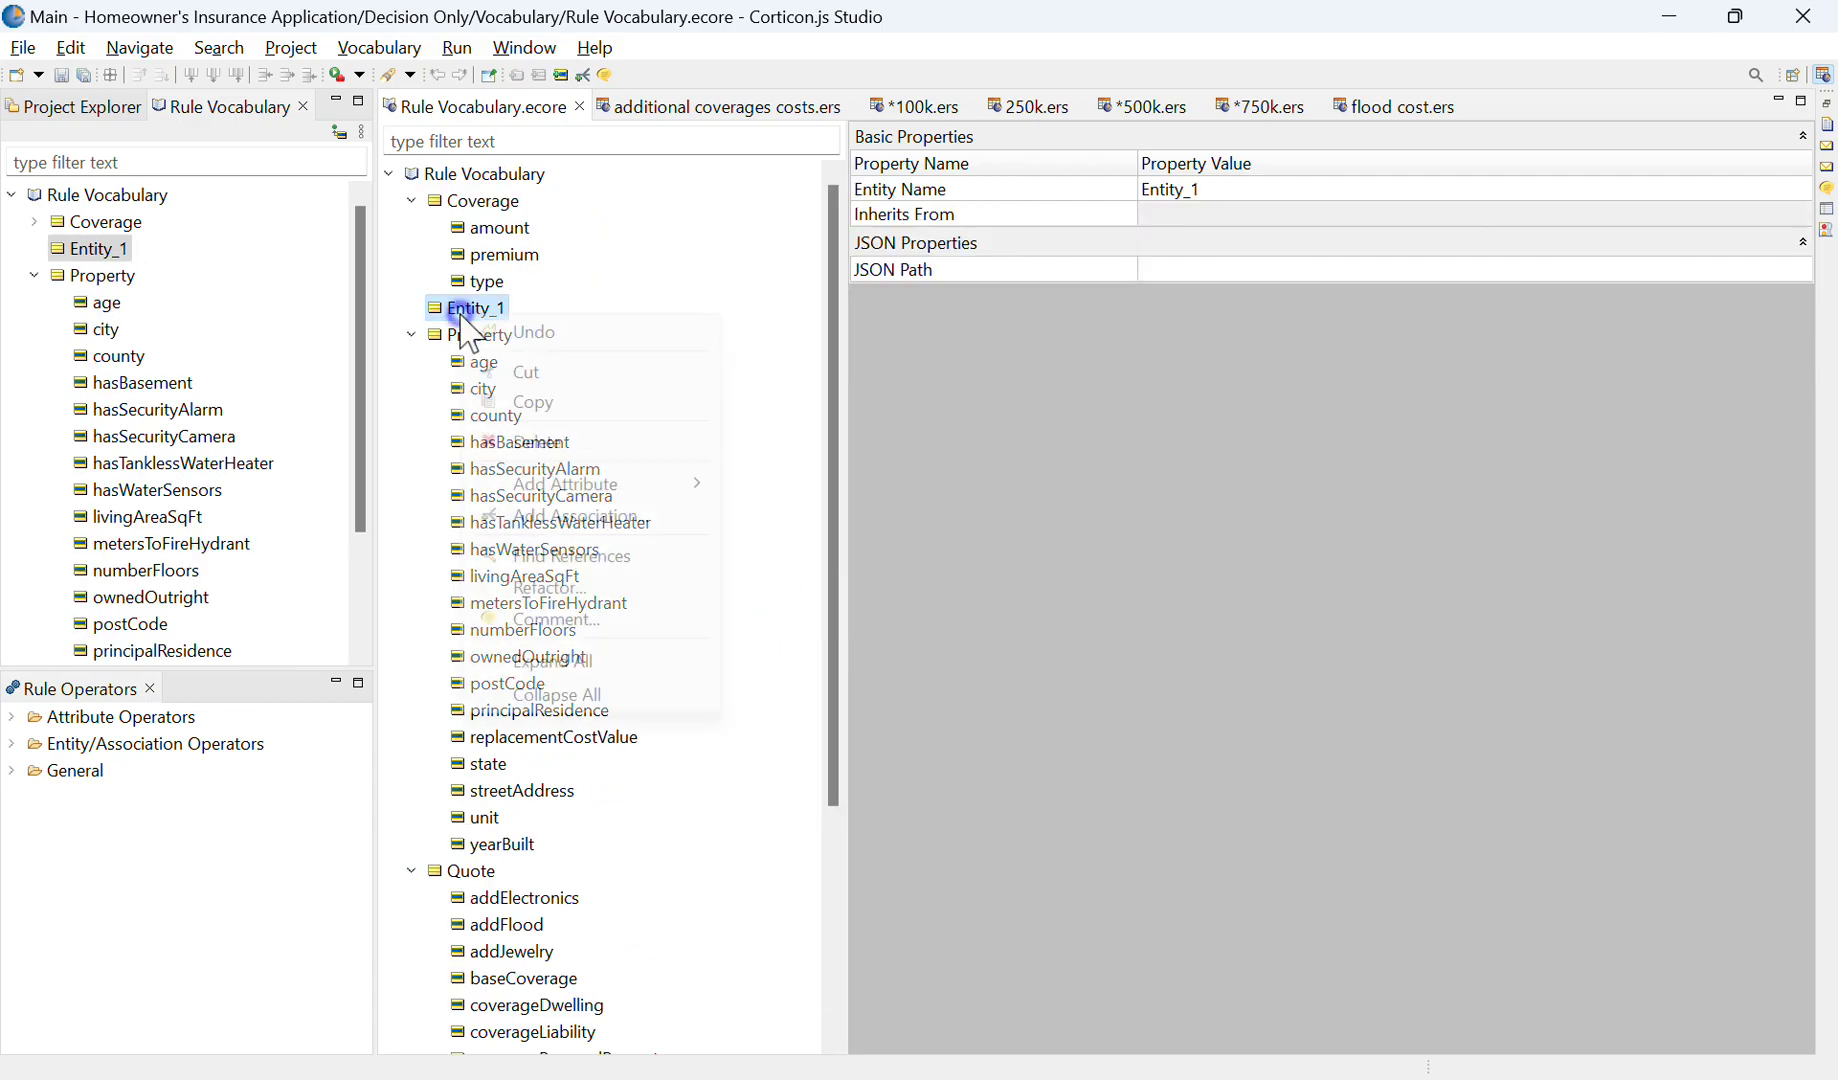
left_click(640, 484)
left_click(760, 748)
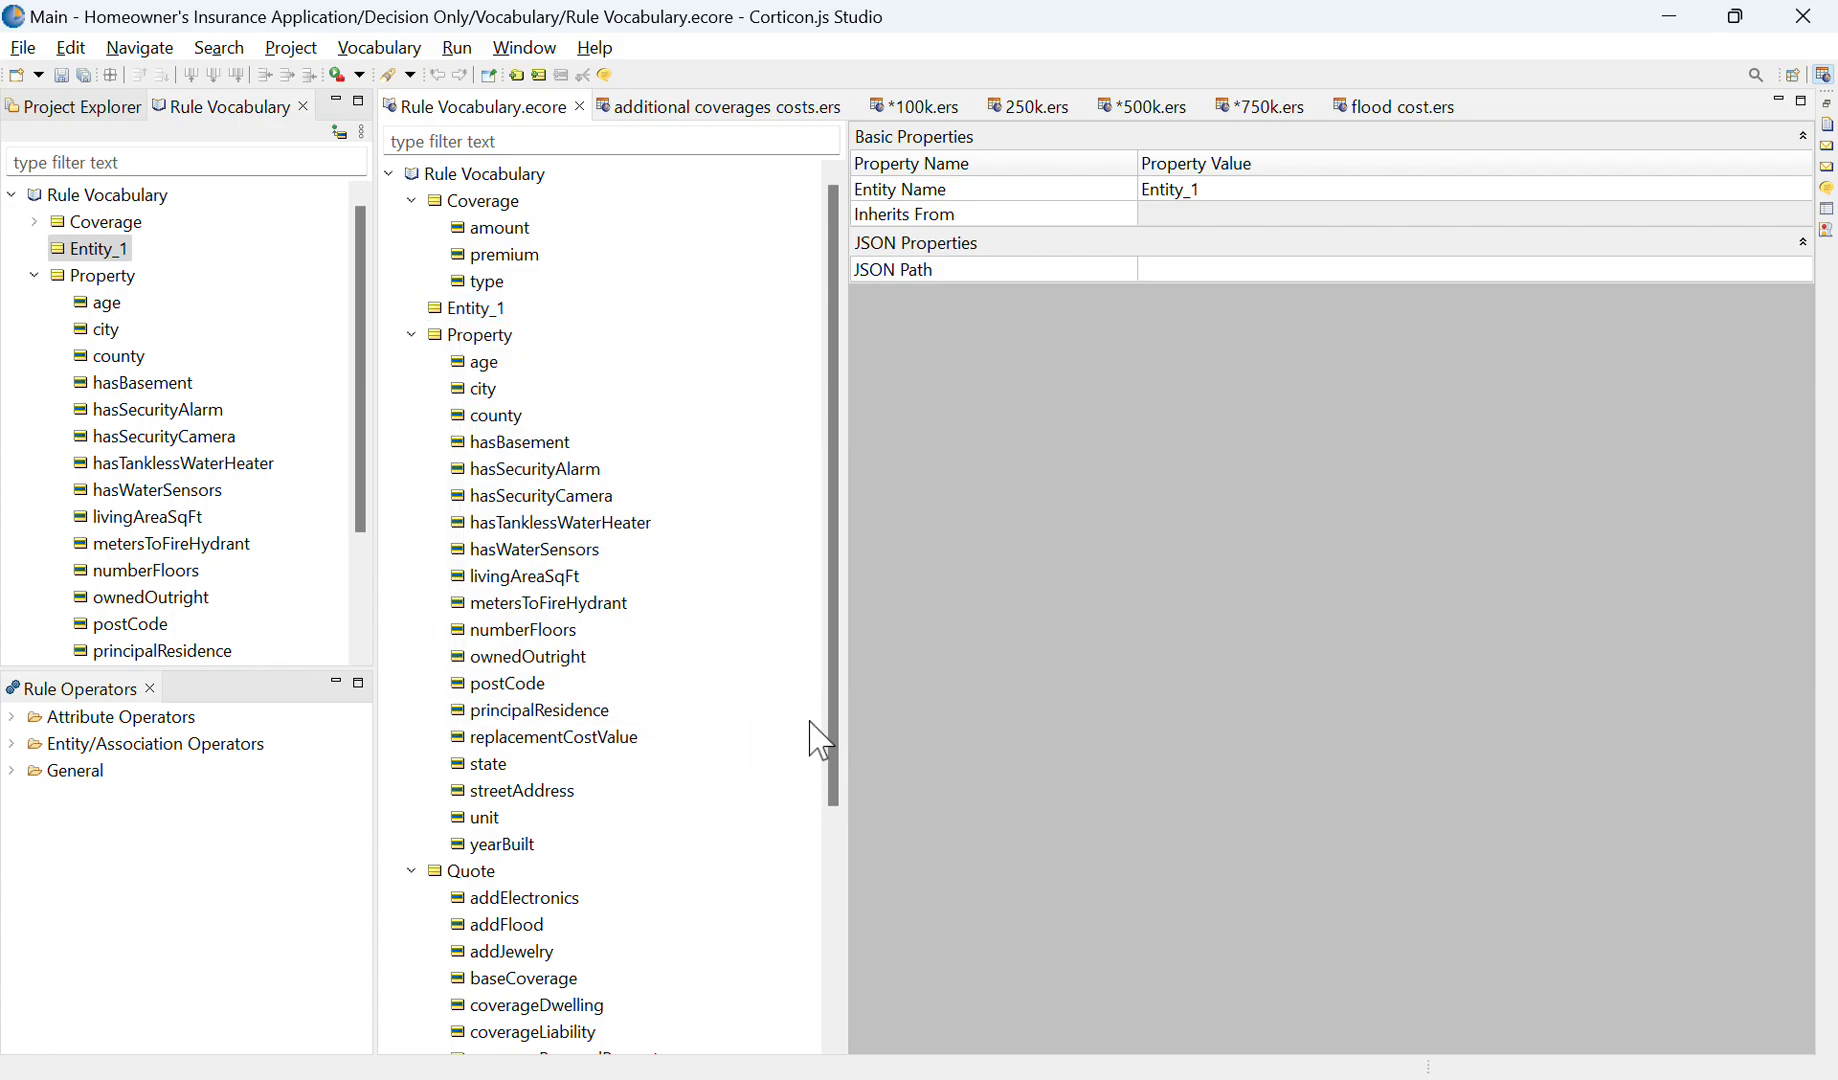
left_click(742, 766)
left_click(742, 768)
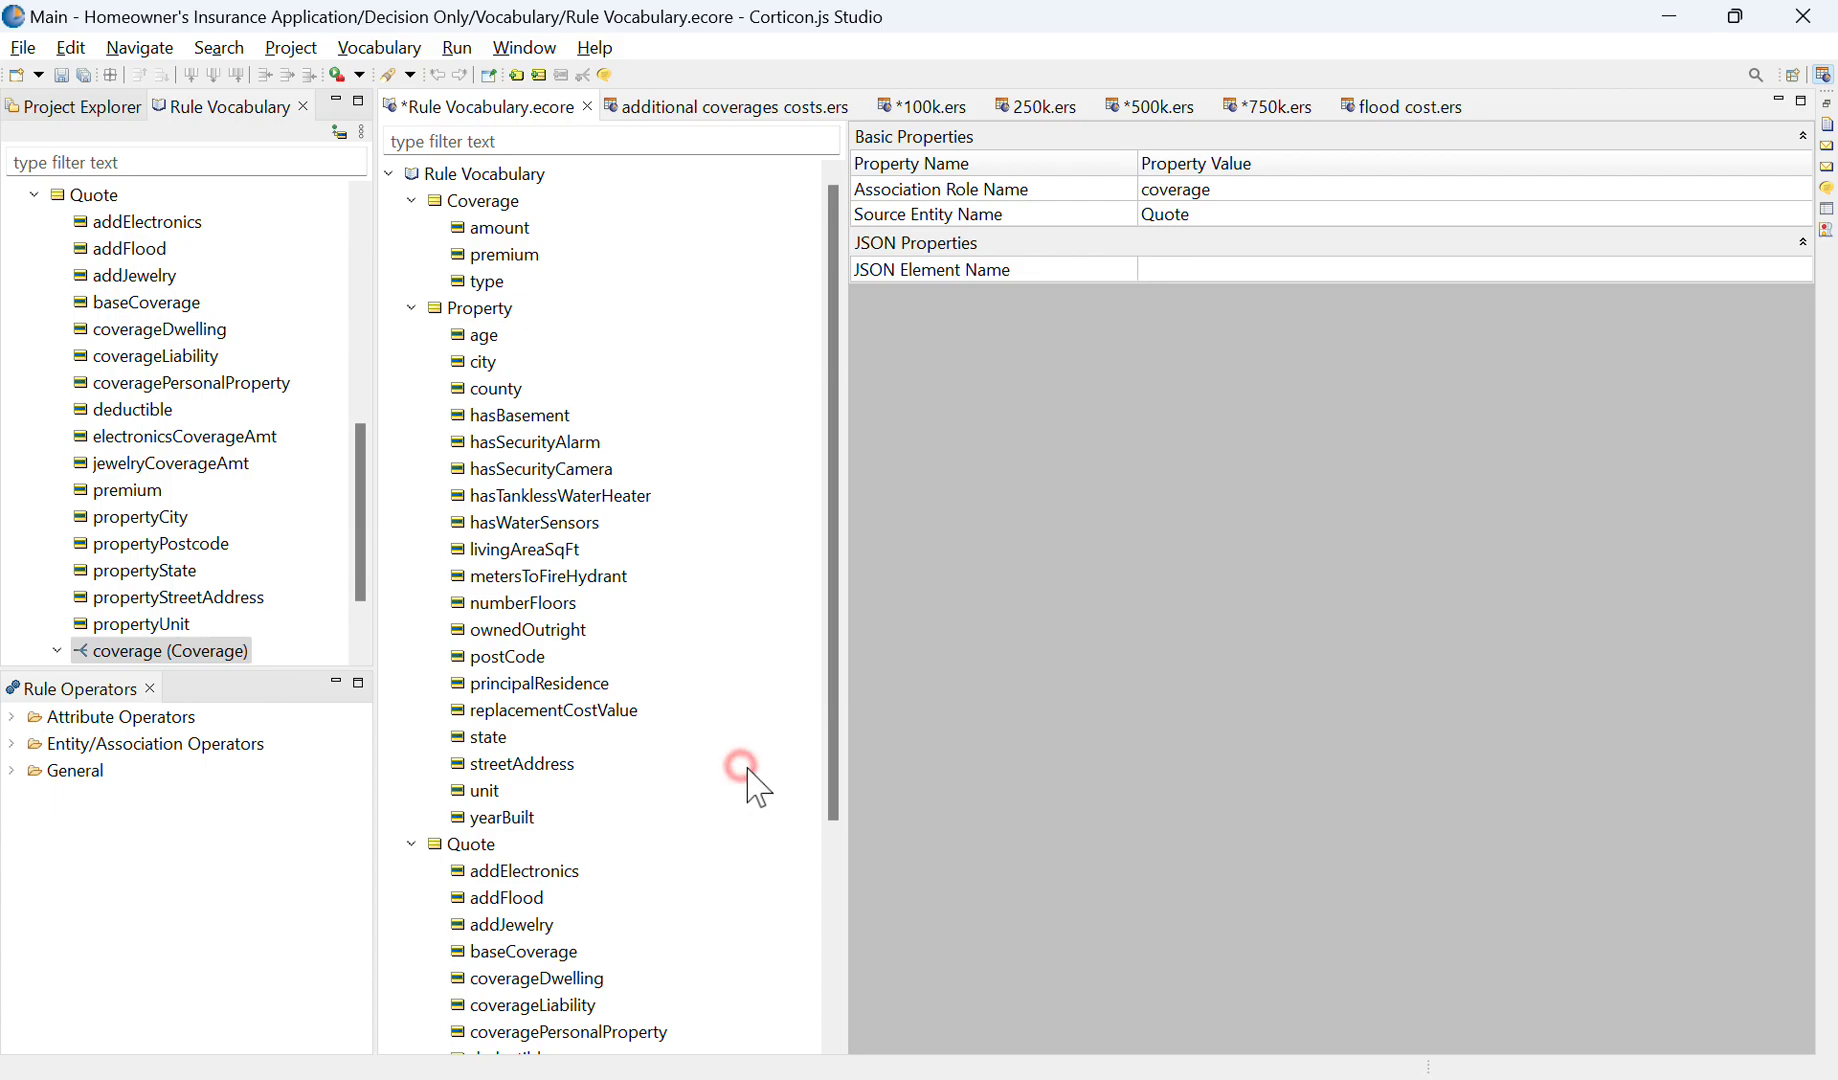
left_click(713, 720)
left_click(738, 693)
left_click(743, 739)
left_click(742, 738)
left_click(737, 714)
Find the command for populating the vocabulary from JSON without running it
left_click(362, 48)
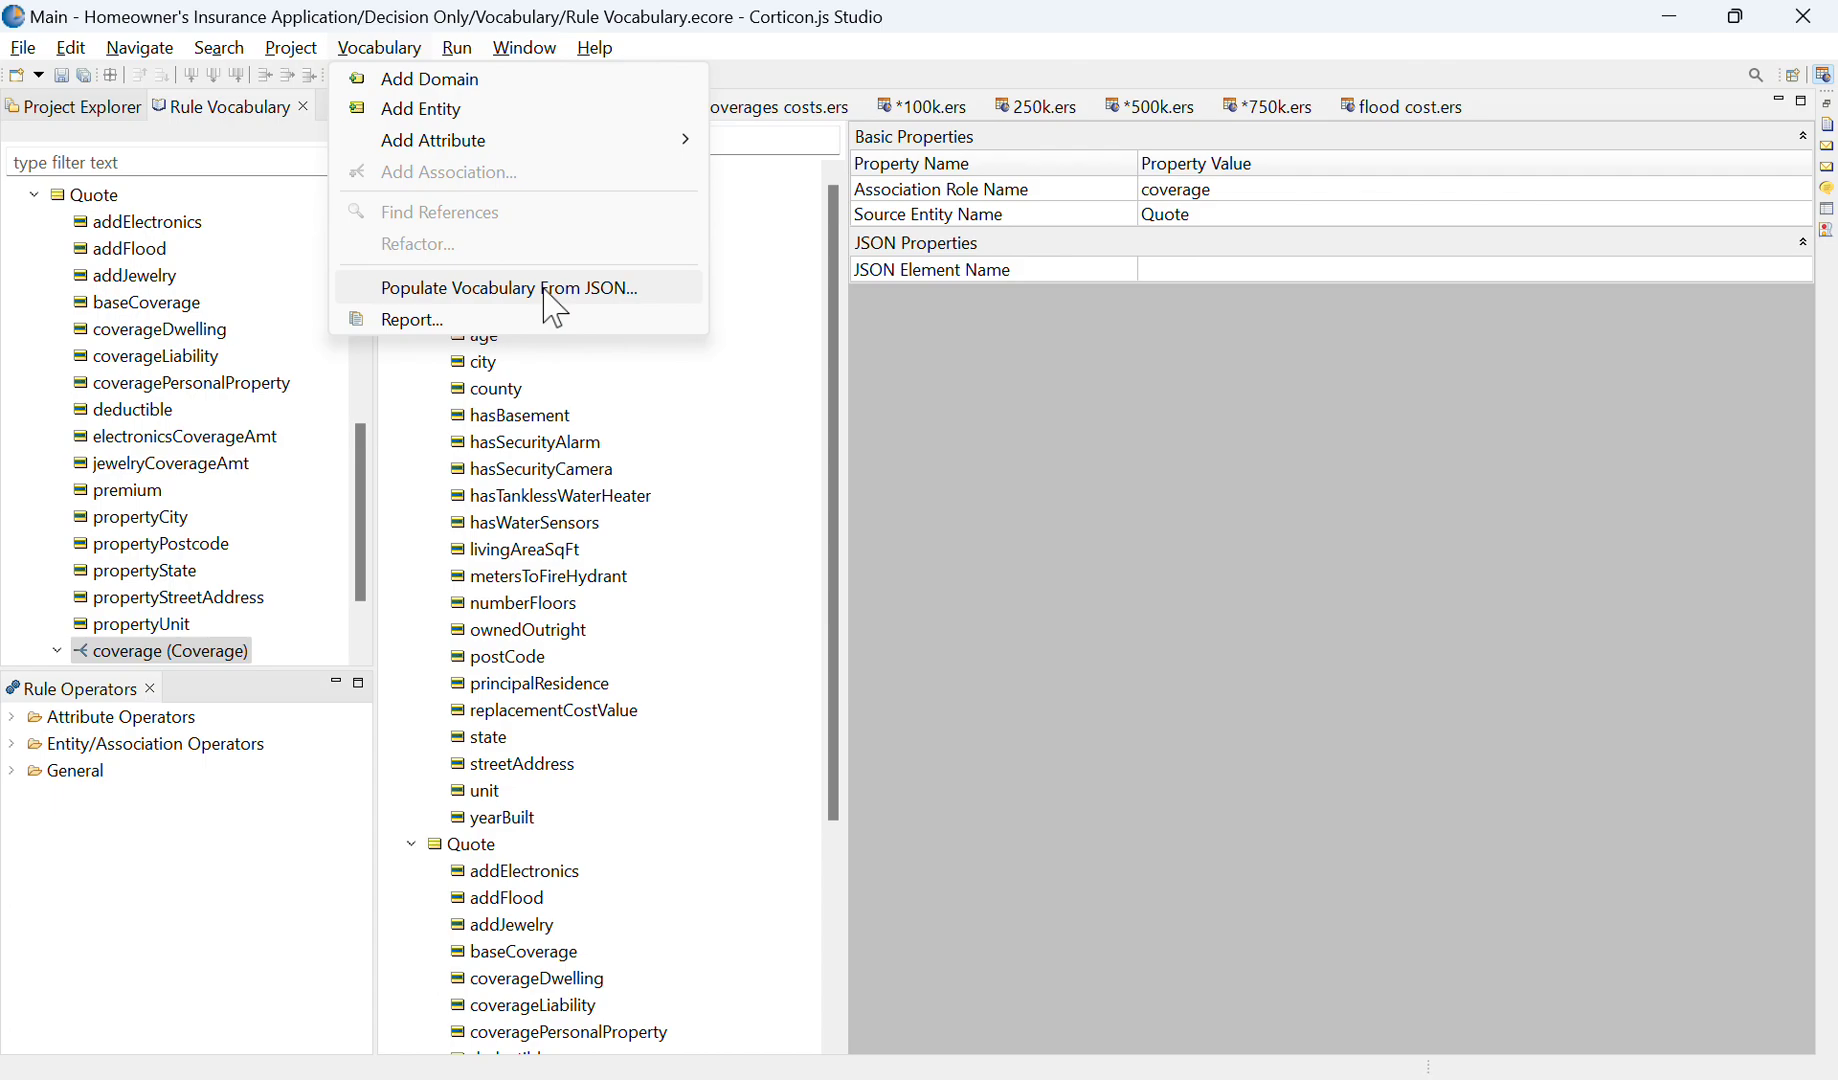
left_click(620, 497)
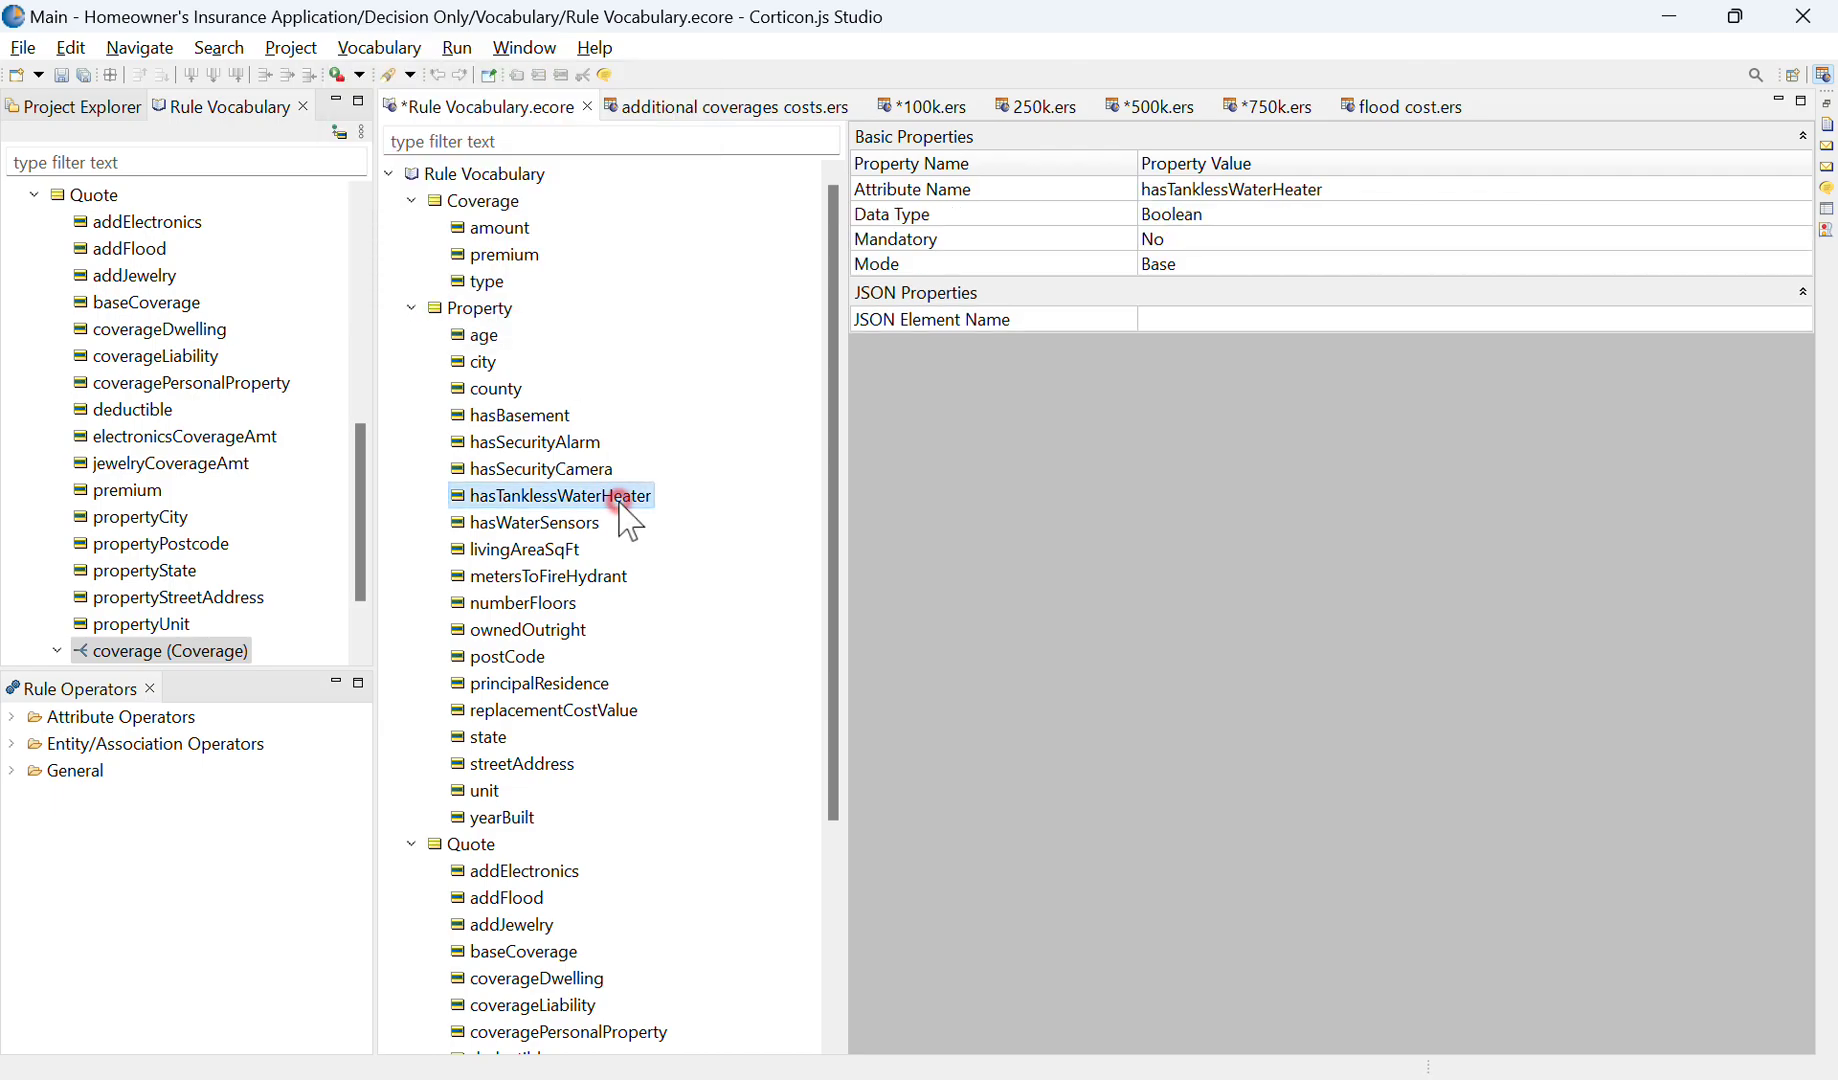
left_click(718, 390)
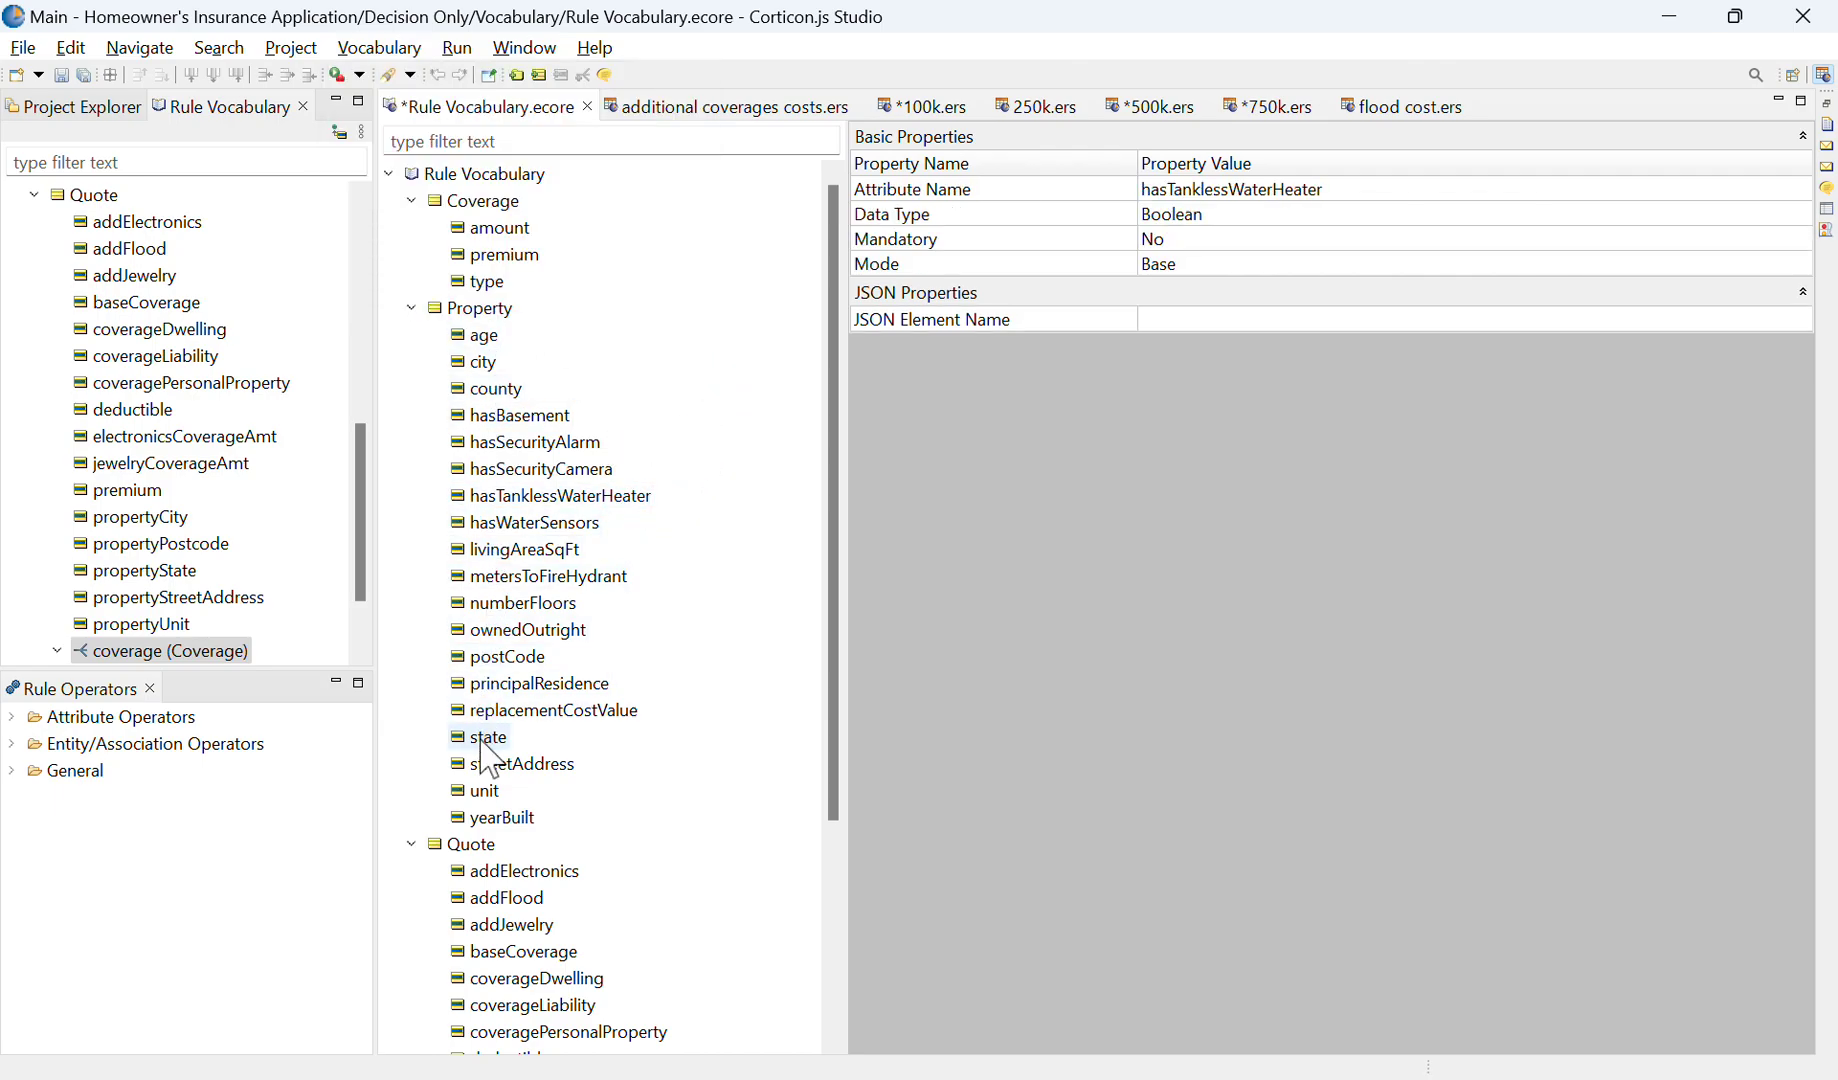
left_click(708, 791)
left_click(707, 786)
left_click(751, 726)
left_click(671, 458)
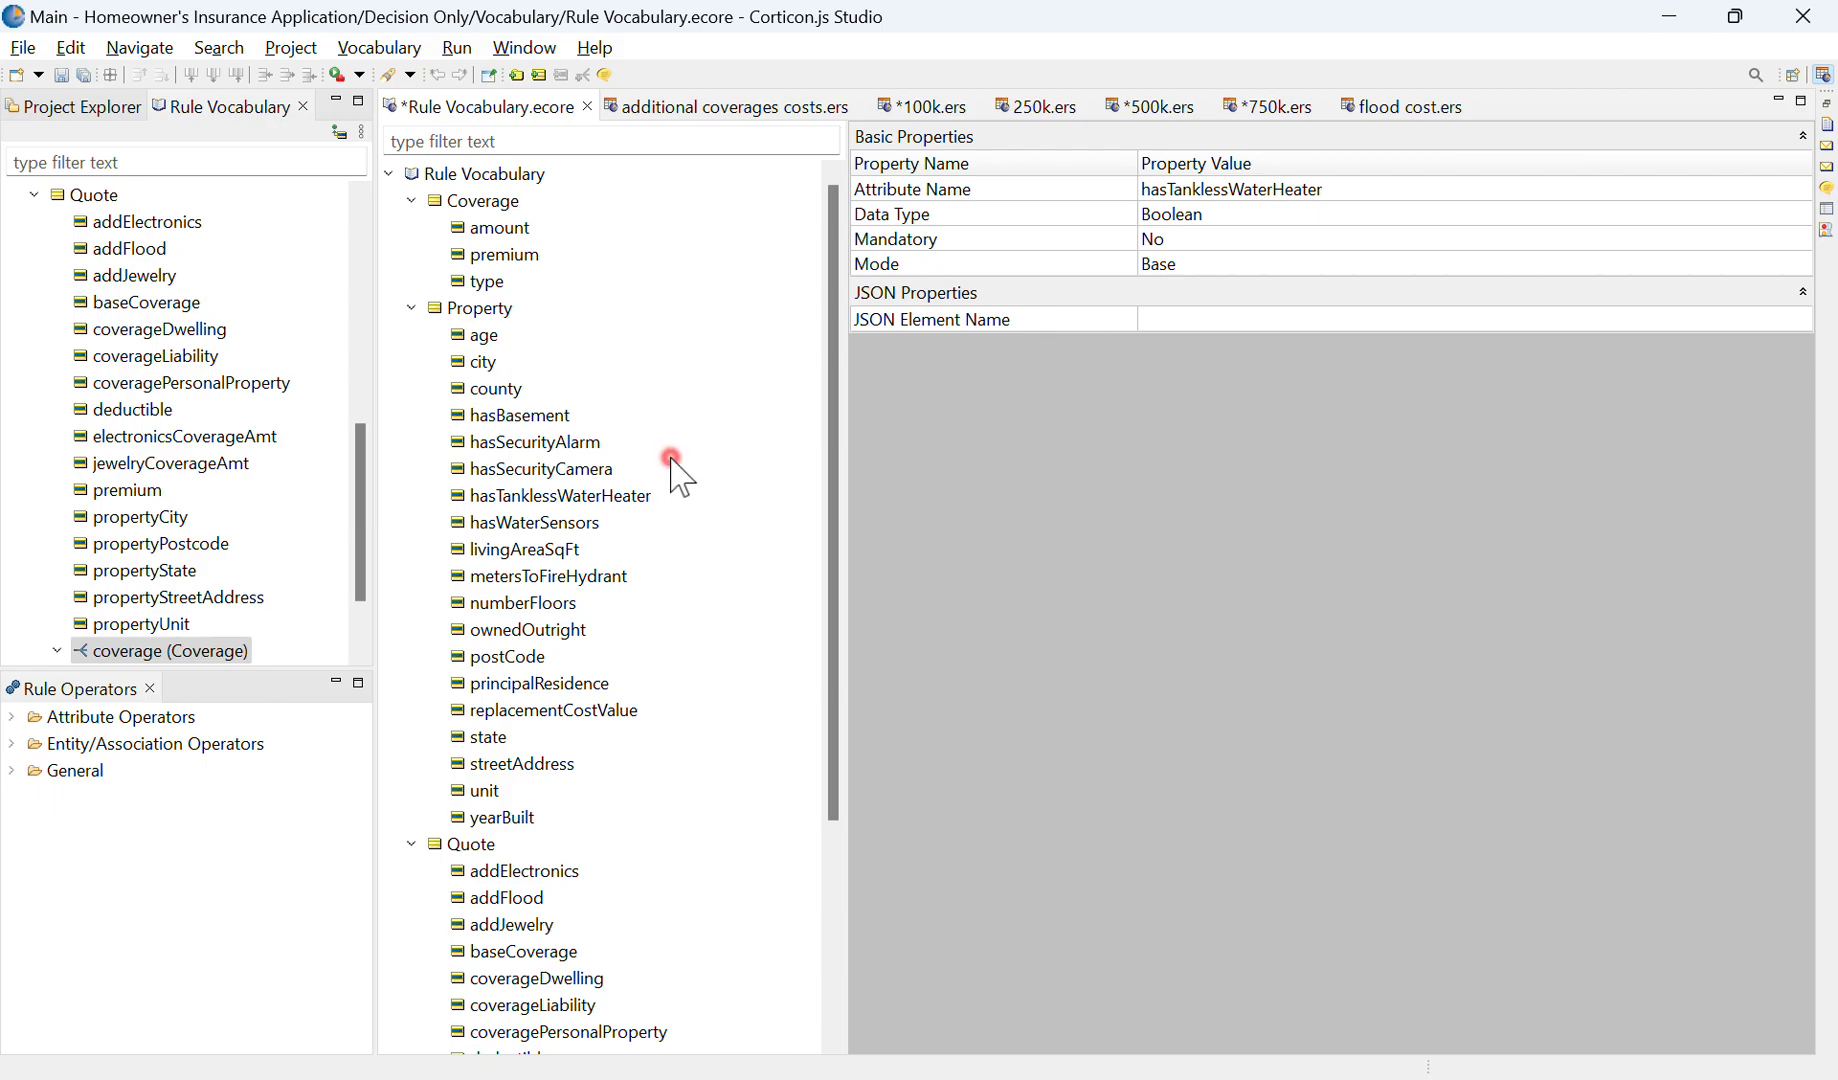
left_click(718, 346)
left_click(708, 326)
Widen the Rule Vocabulary view and check the data type of the Property entity's numberFloors attribute there
left_click_drag(375, 466, 481, 225)
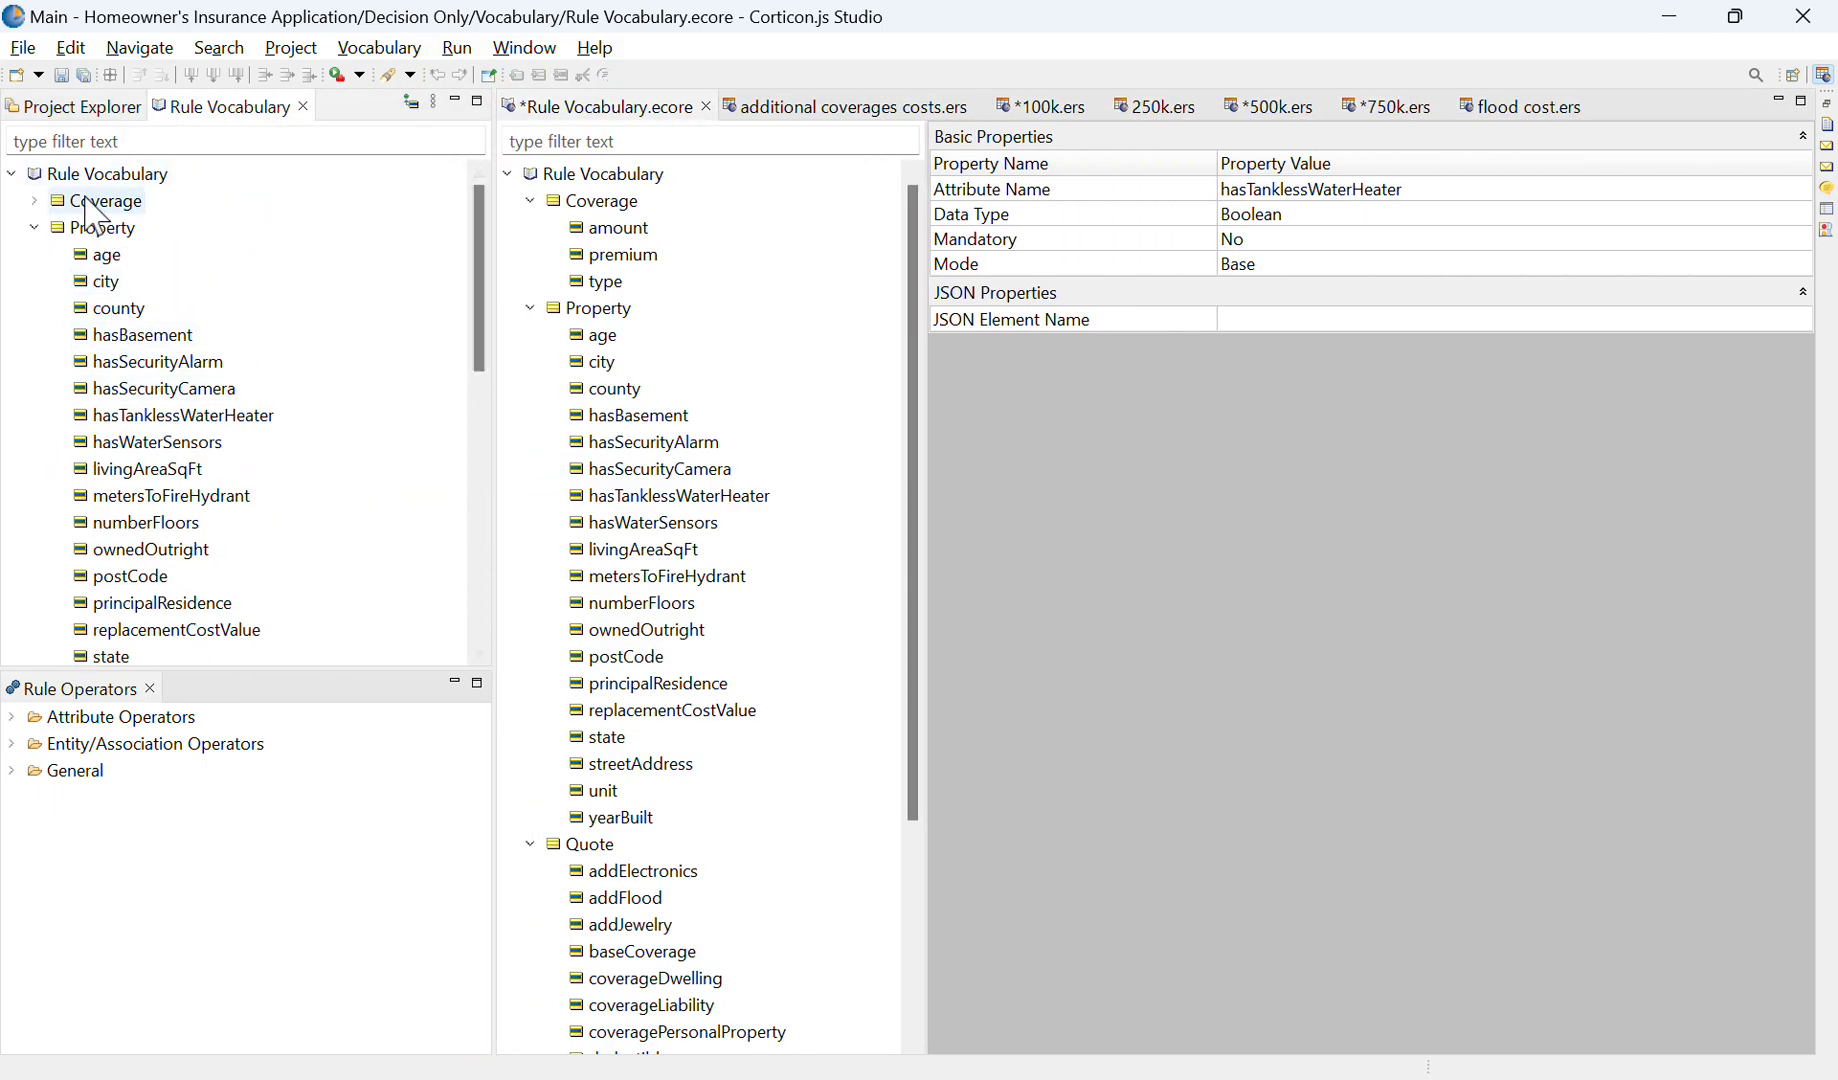
mouse_move(128, 532)
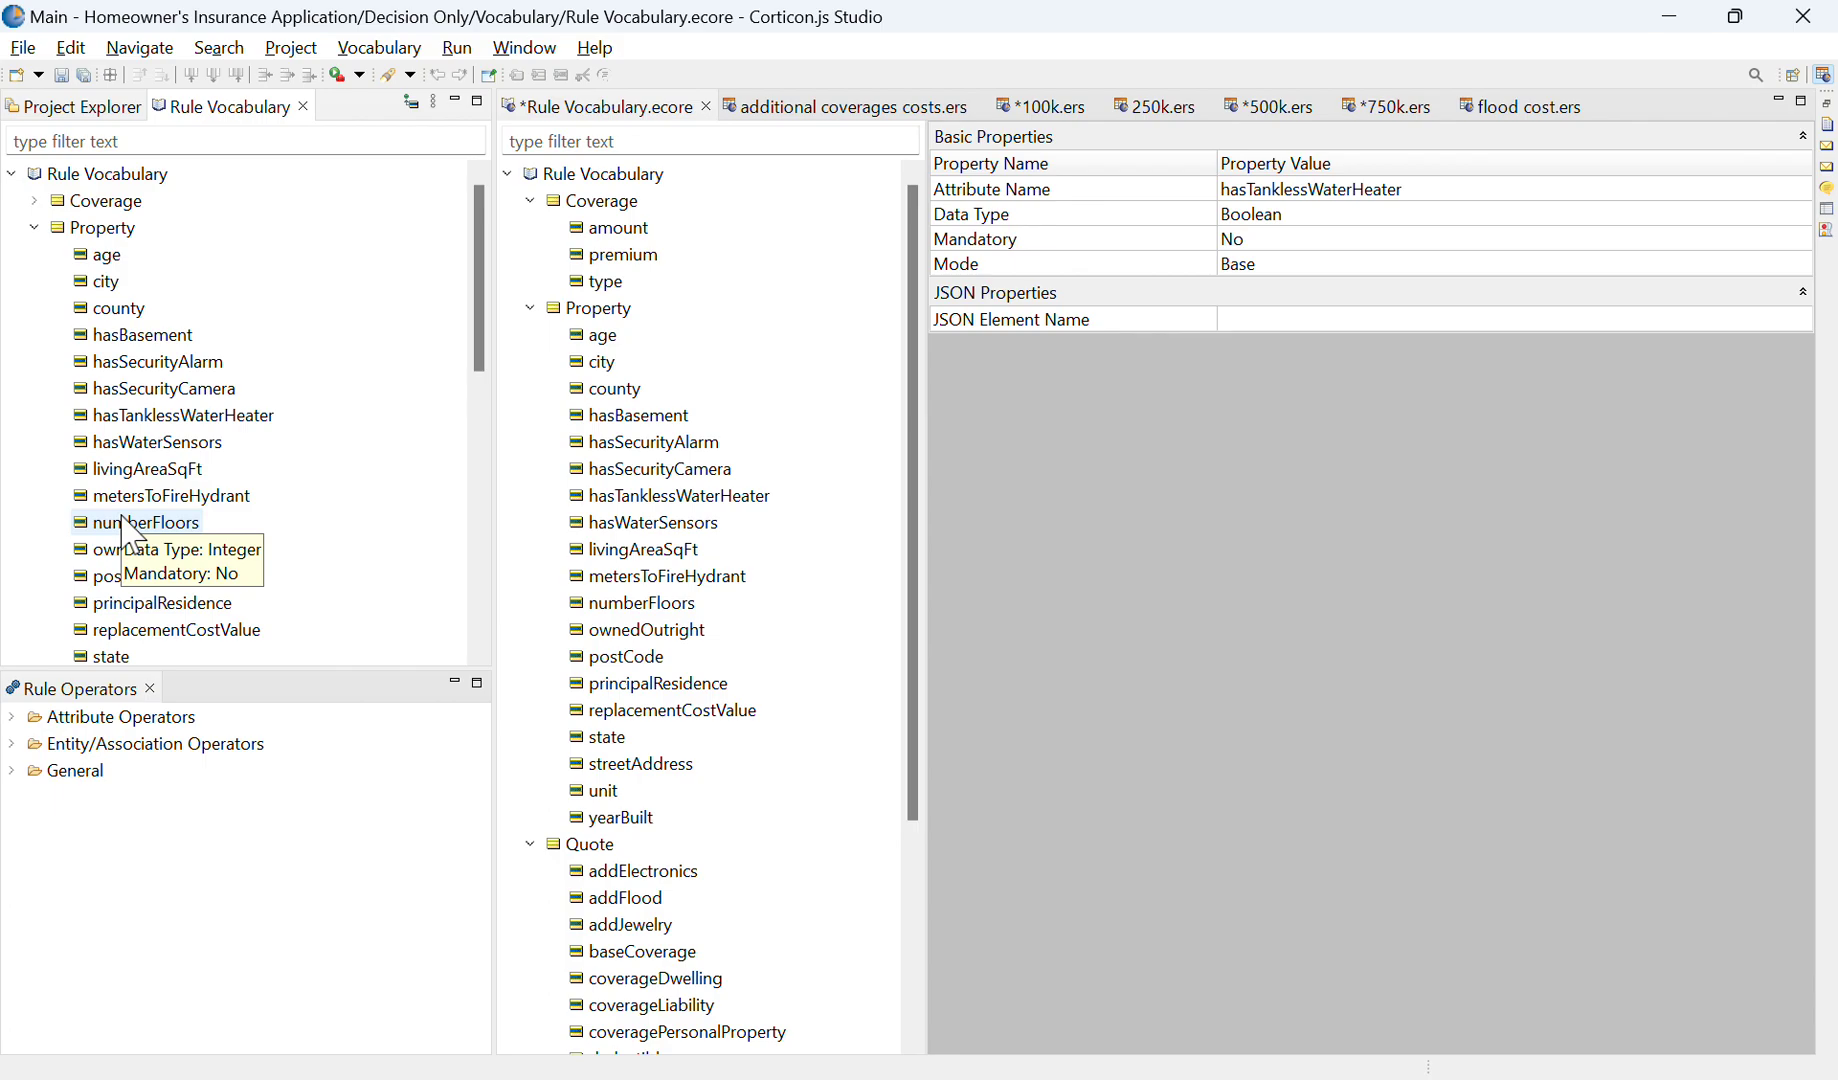
left_click(264, 461)
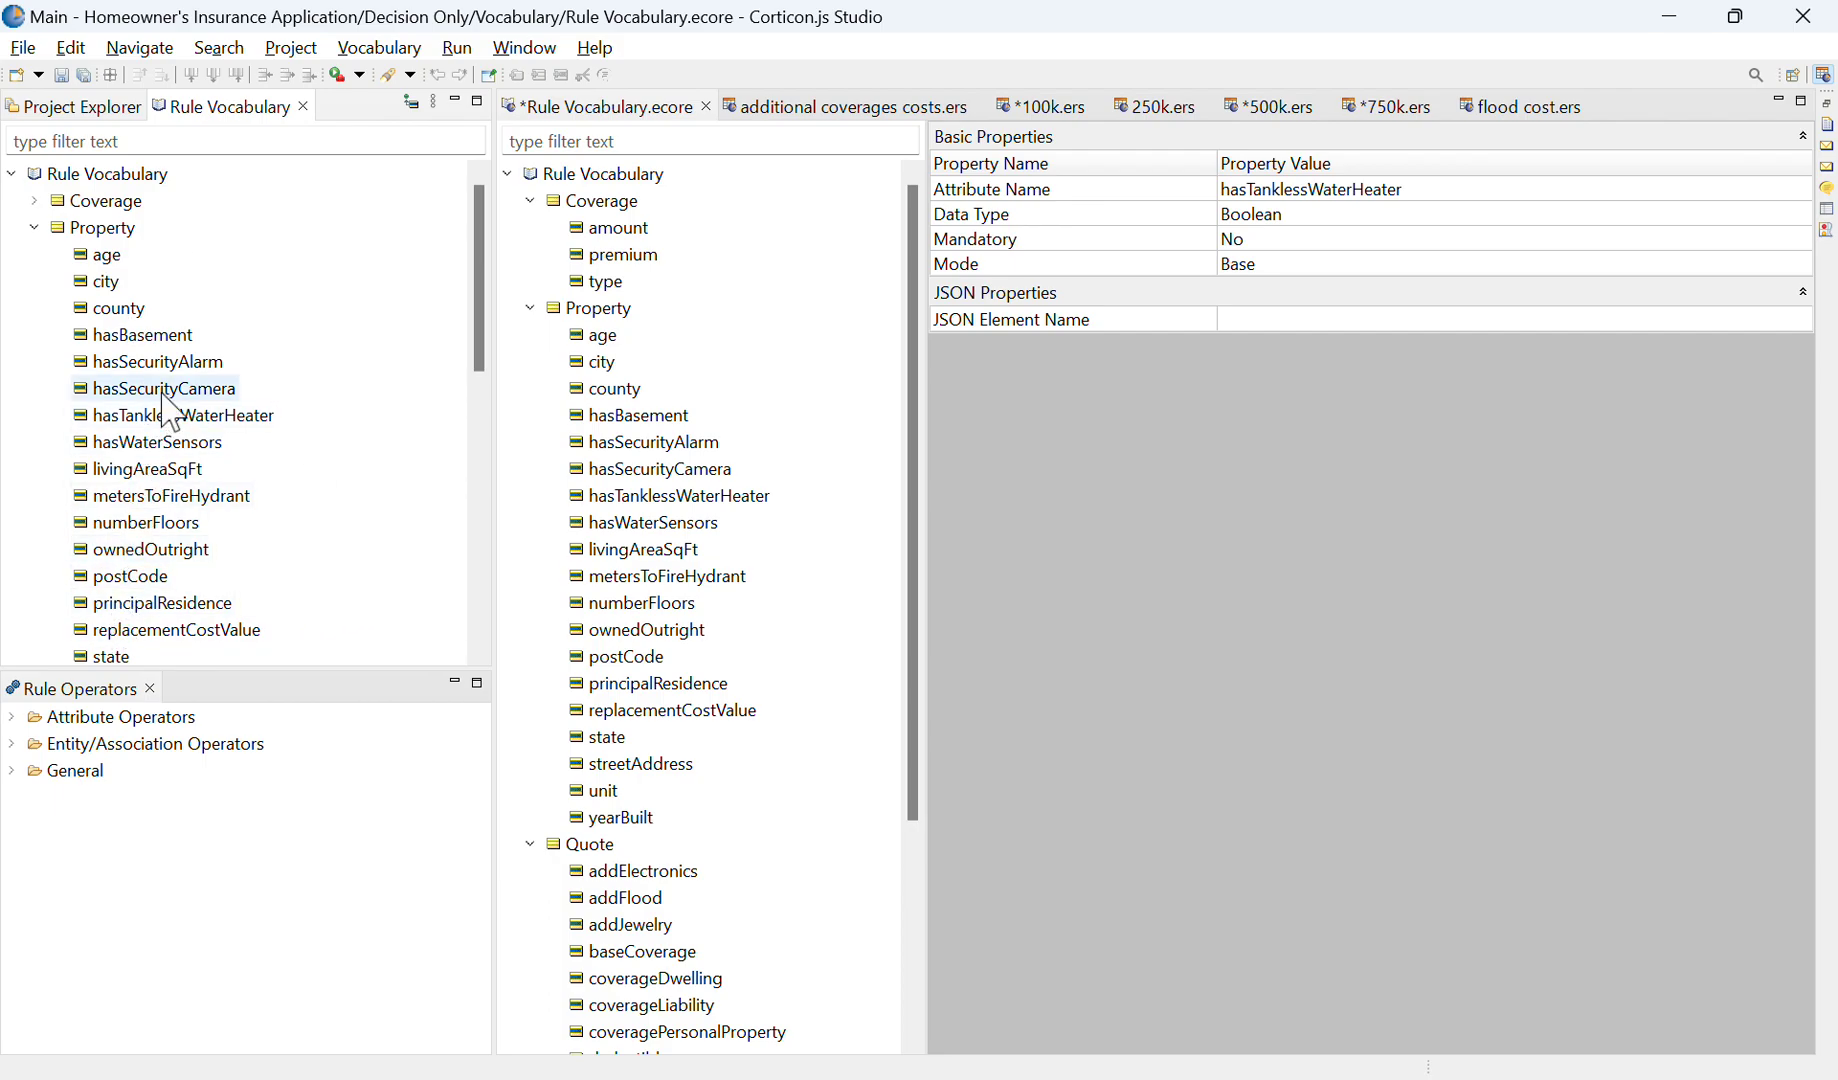
left_click(287, 392)
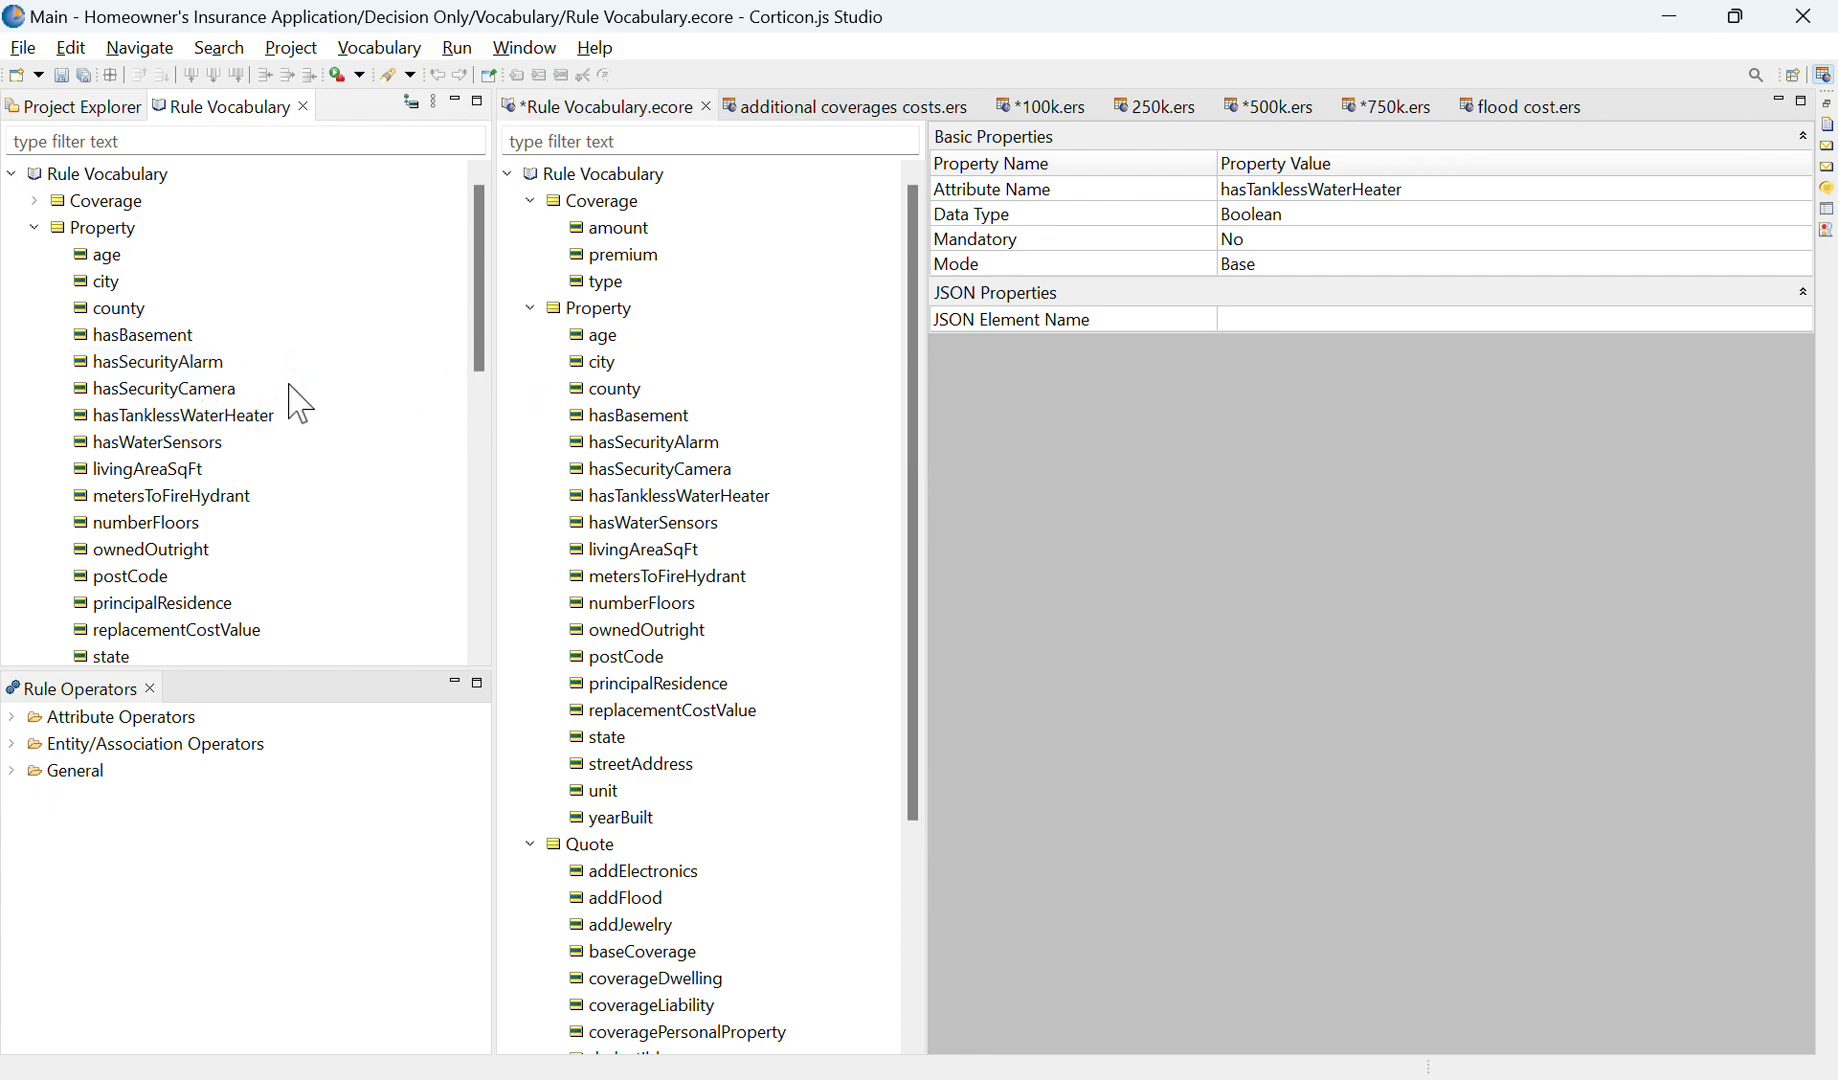